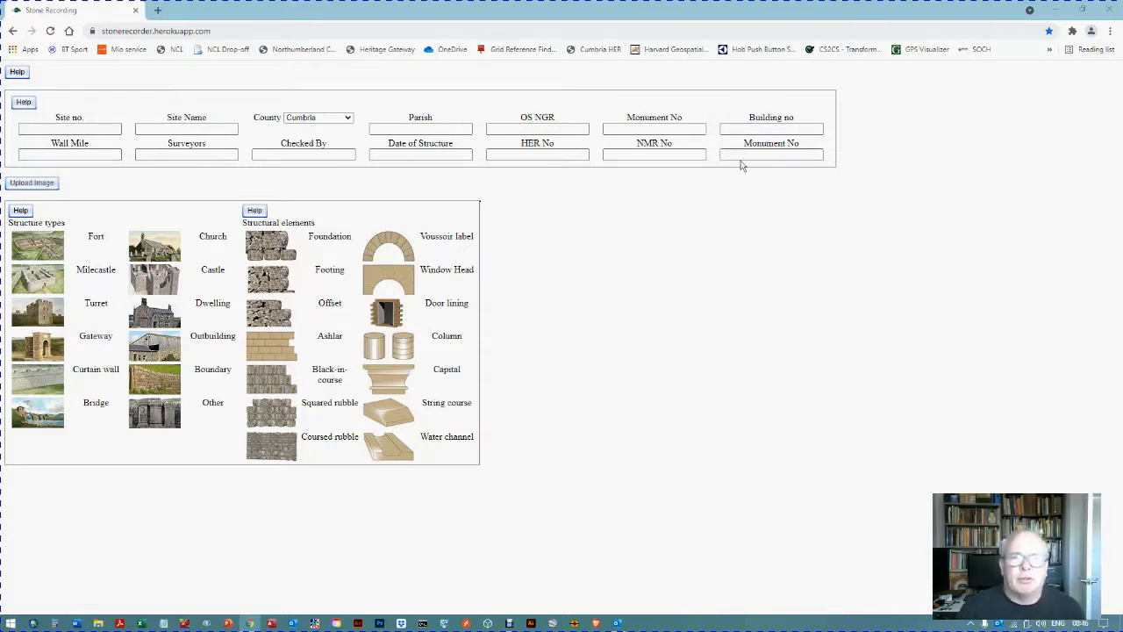
# Review the site information help, and load the Birdoswald site details from the fort map
pyautogui.click(24, 102)
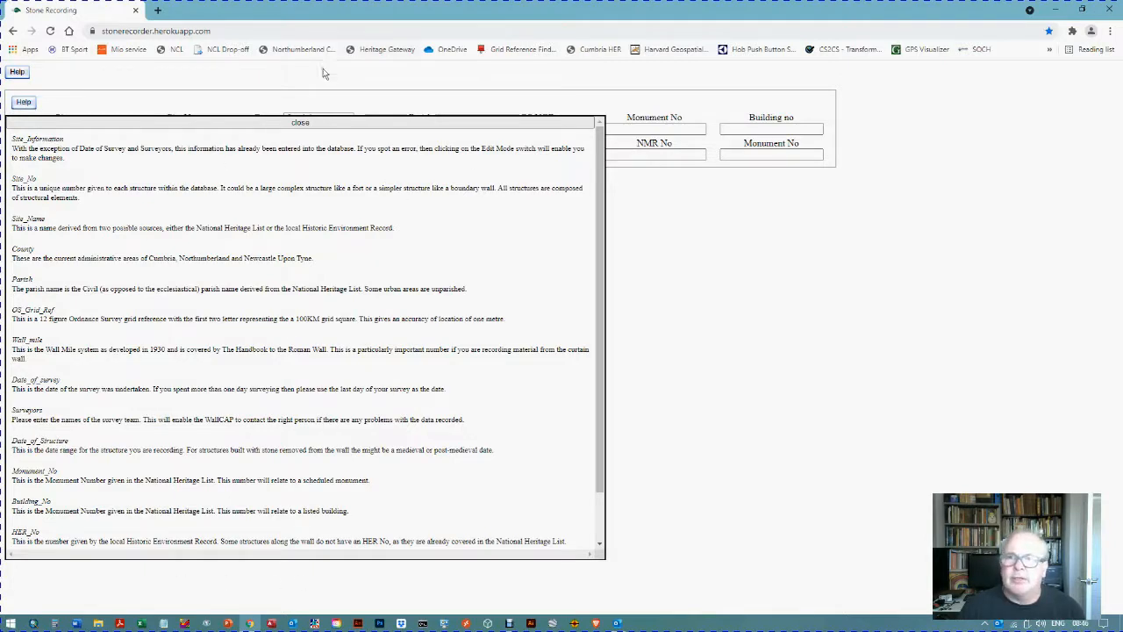
pyautogui.click(303, 123)
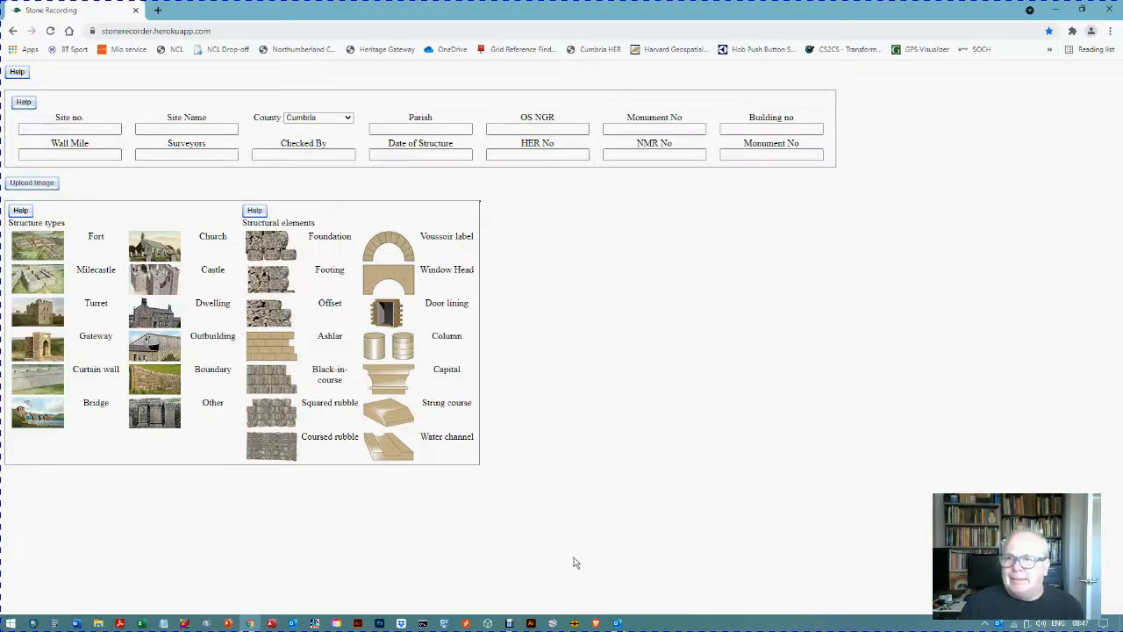
pyautogui.click(37, 246)
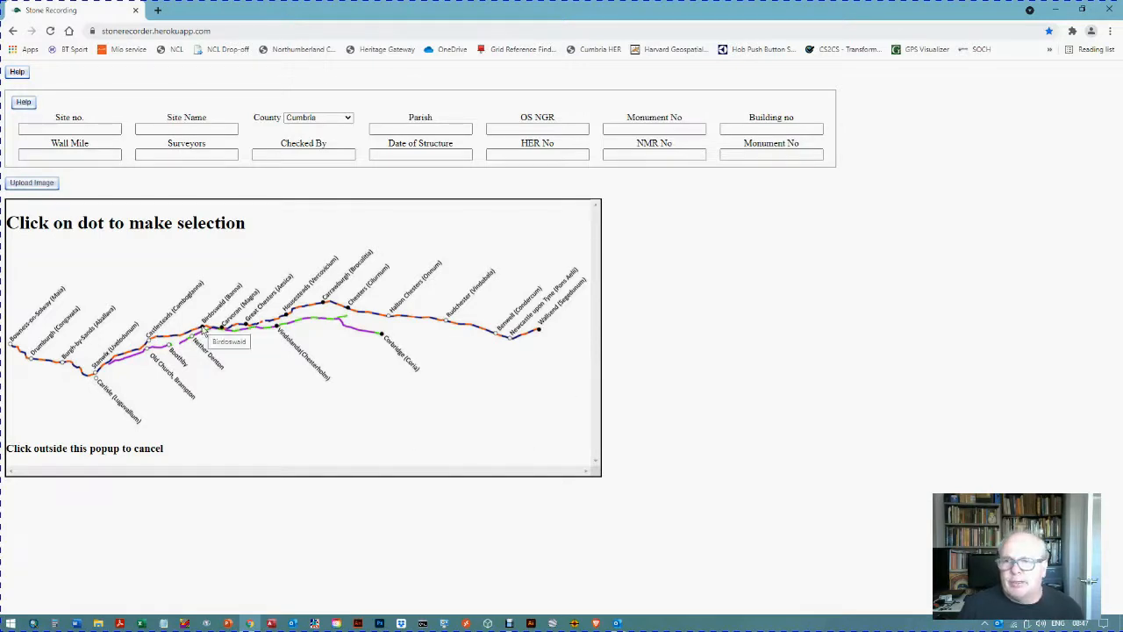
pyautogui.click(203, 329)
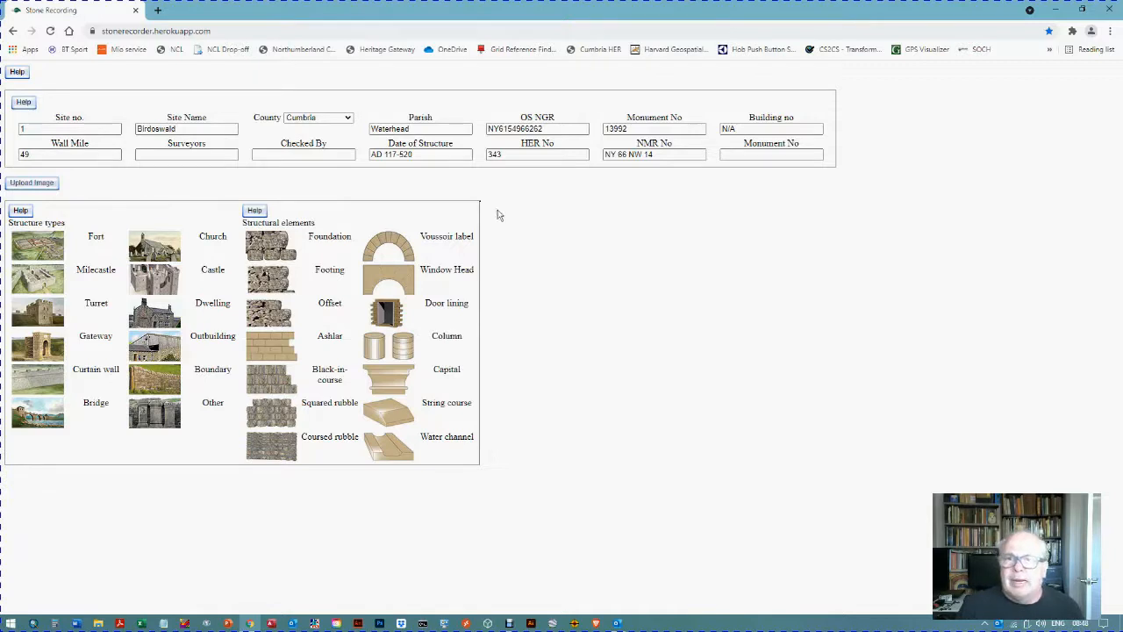
# Upload Site9.jpg from the Section_Drawings folder and return to the list of uploaded files
pyautogui.click(32, 184)
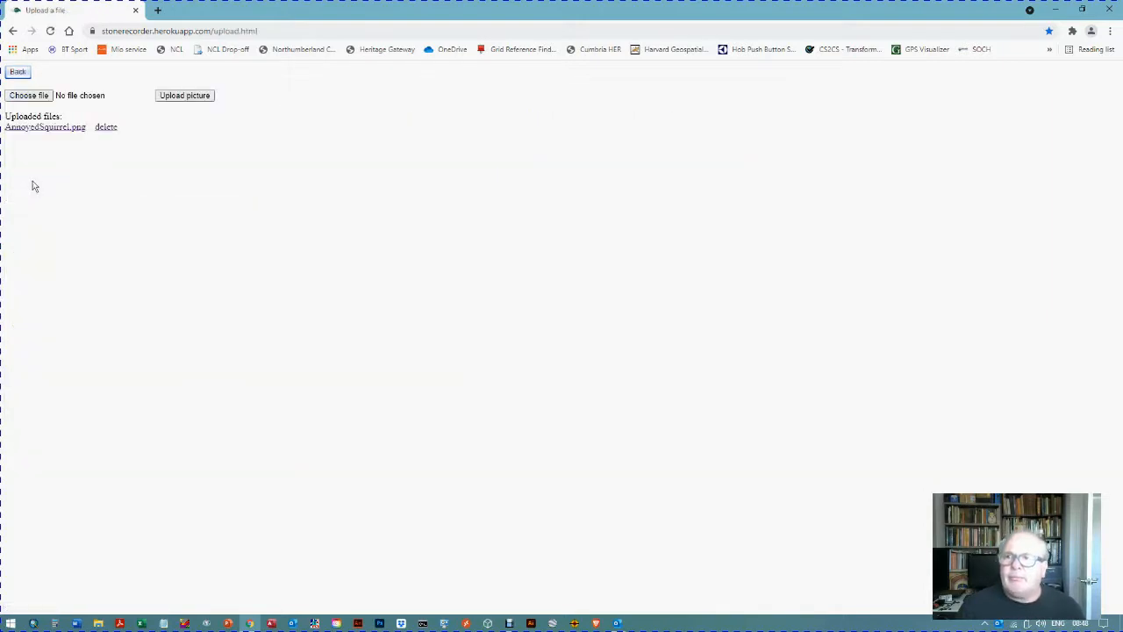
pyautogui.click(28, 96)
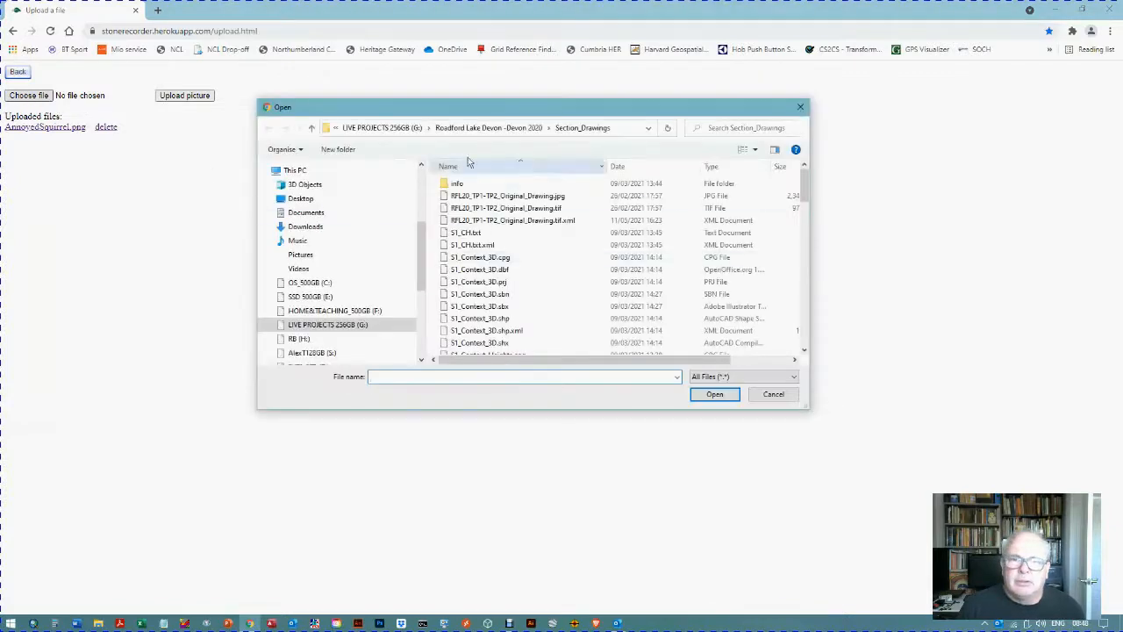
pyautogui.scroll(-15, 579, 260)
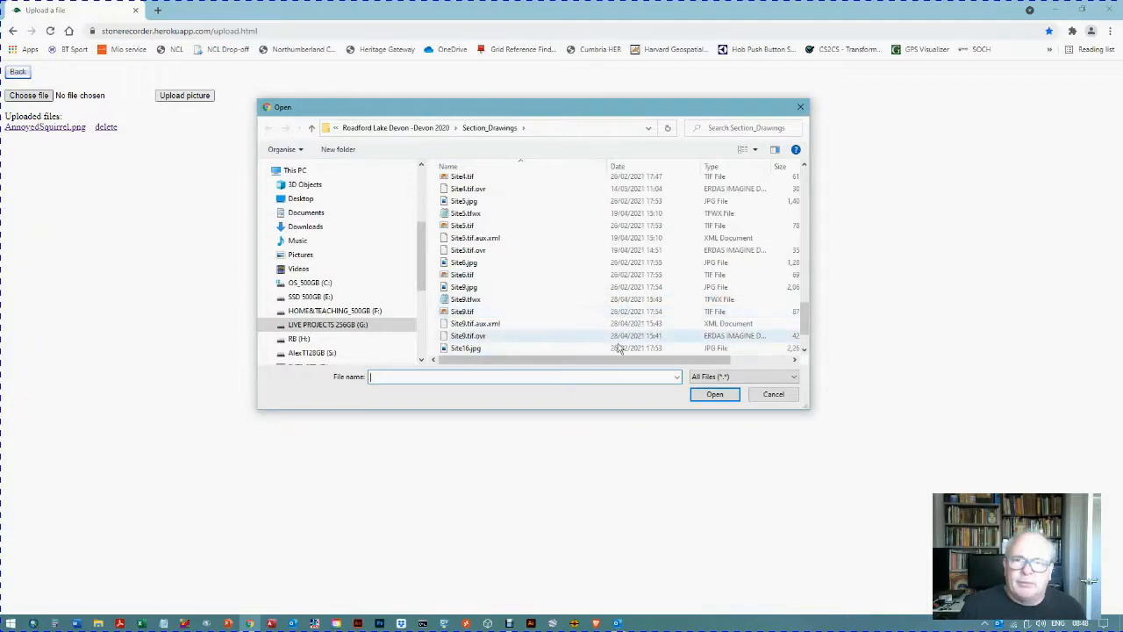
pyautogui.click(463, 287)
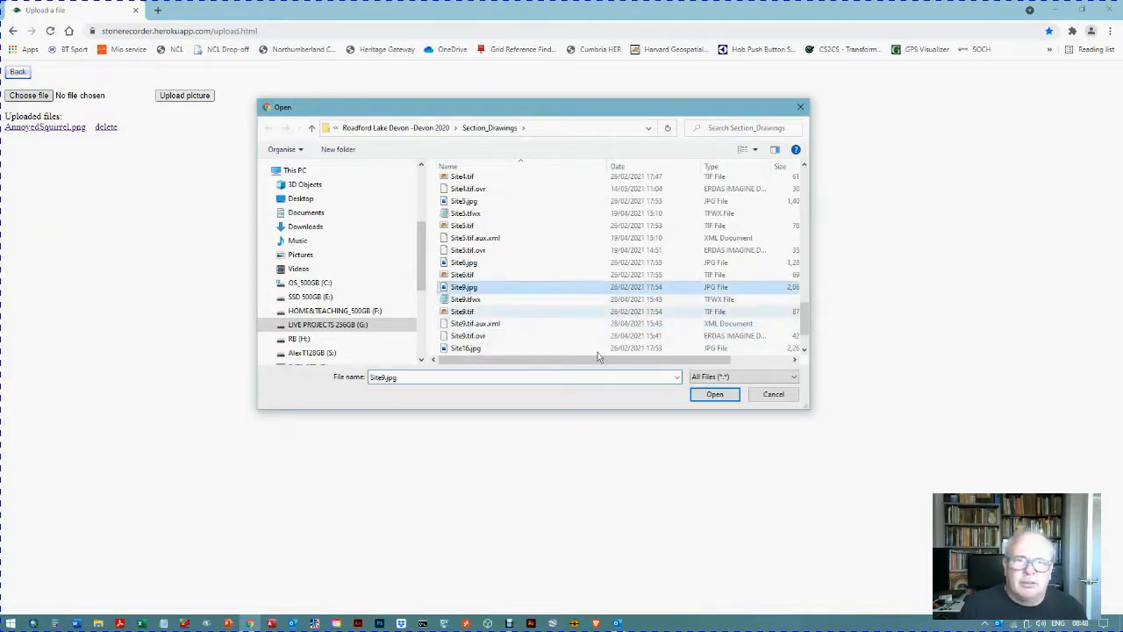
pyautogui.click(705, 399)
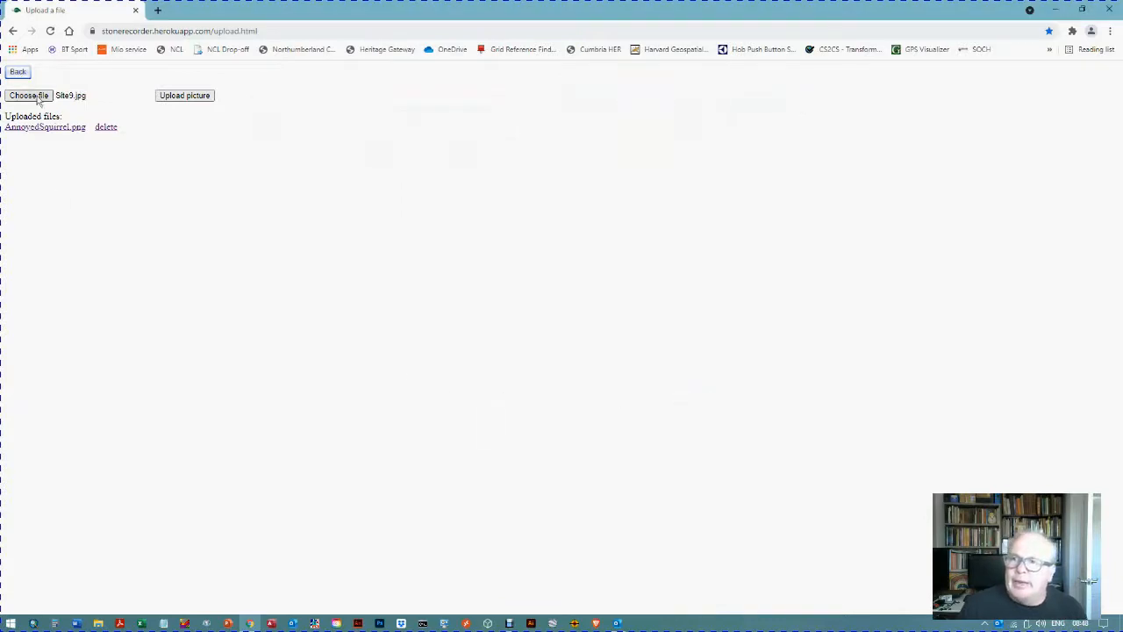
pyautogui.click(184, 96)
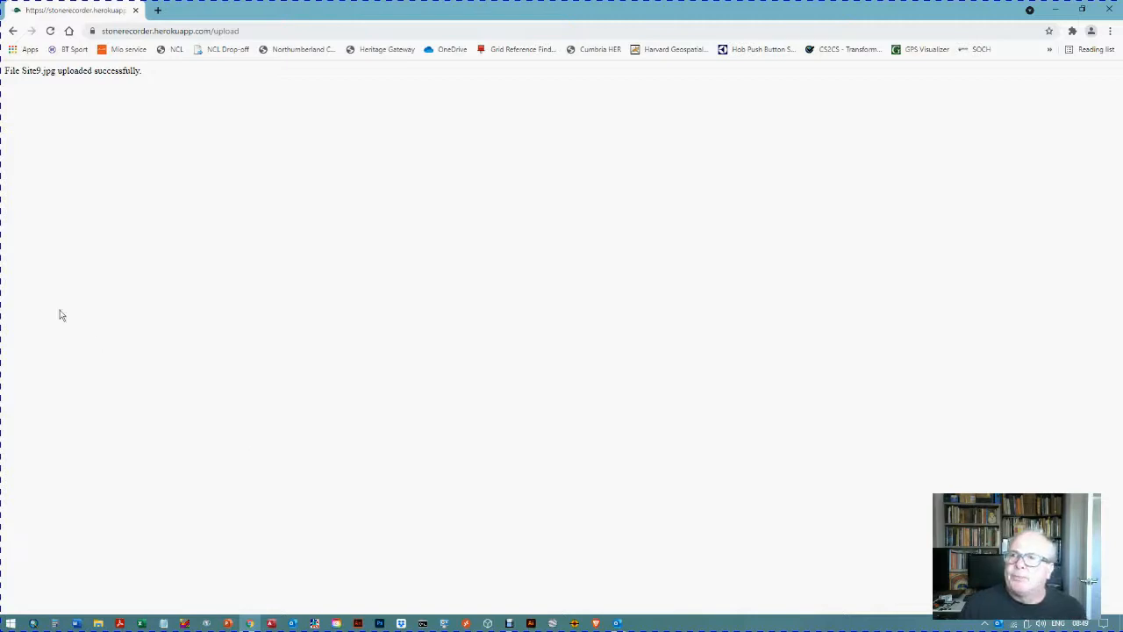
pyautogui.click(13, 32)
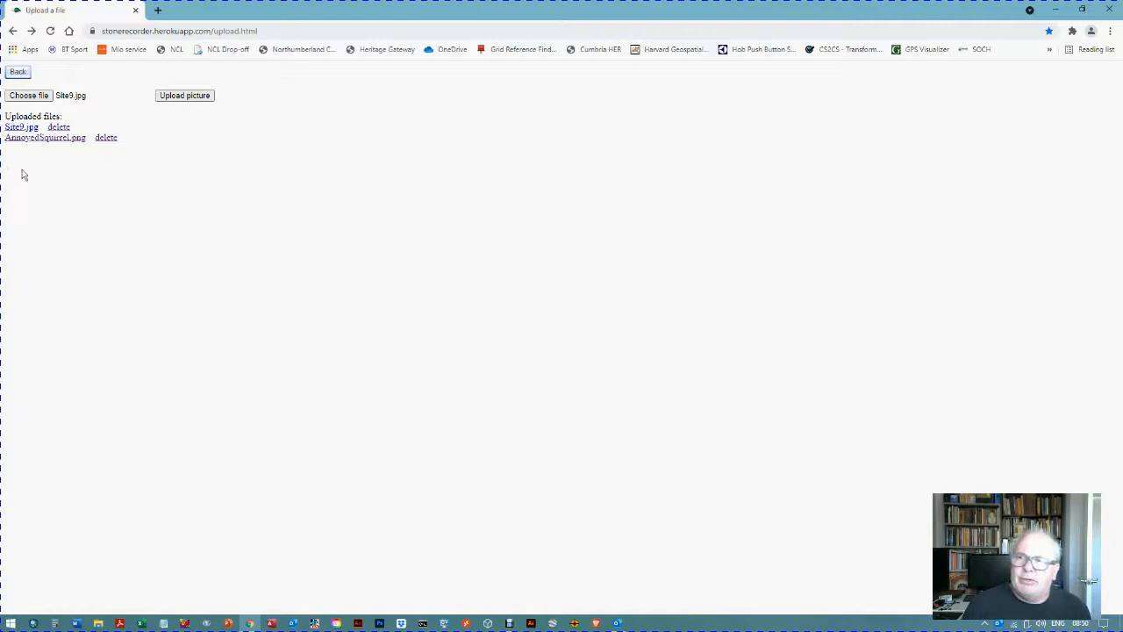
# Try to delete Site9.jpg from the uploaded files and return to the main recording form
pyautogui.click(55, 131)
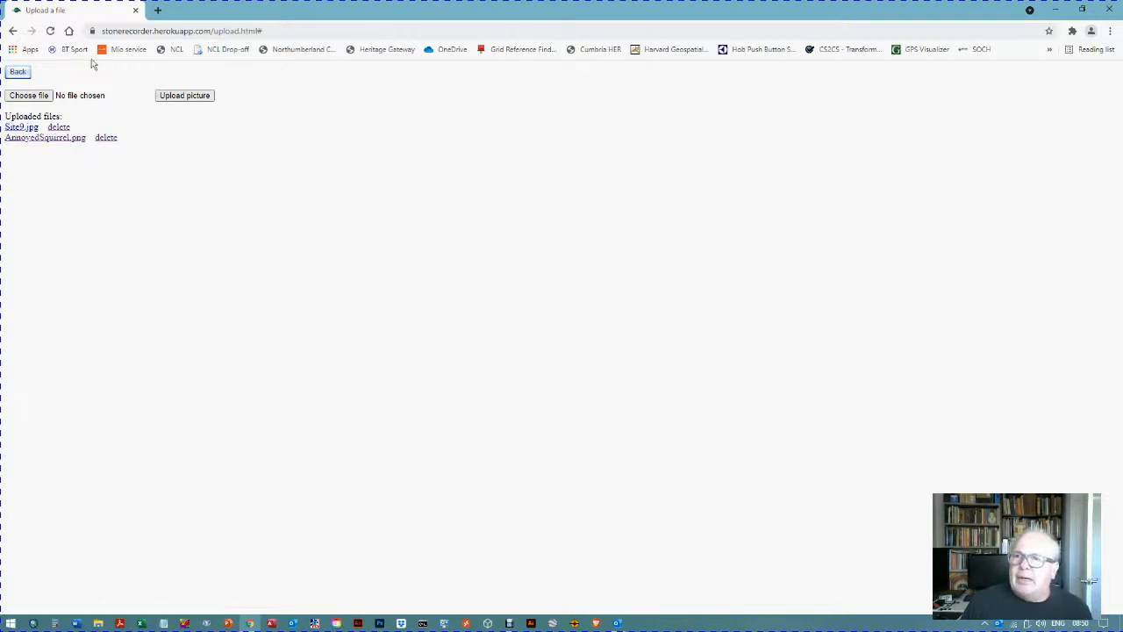
pyautogui.click(18, 74)
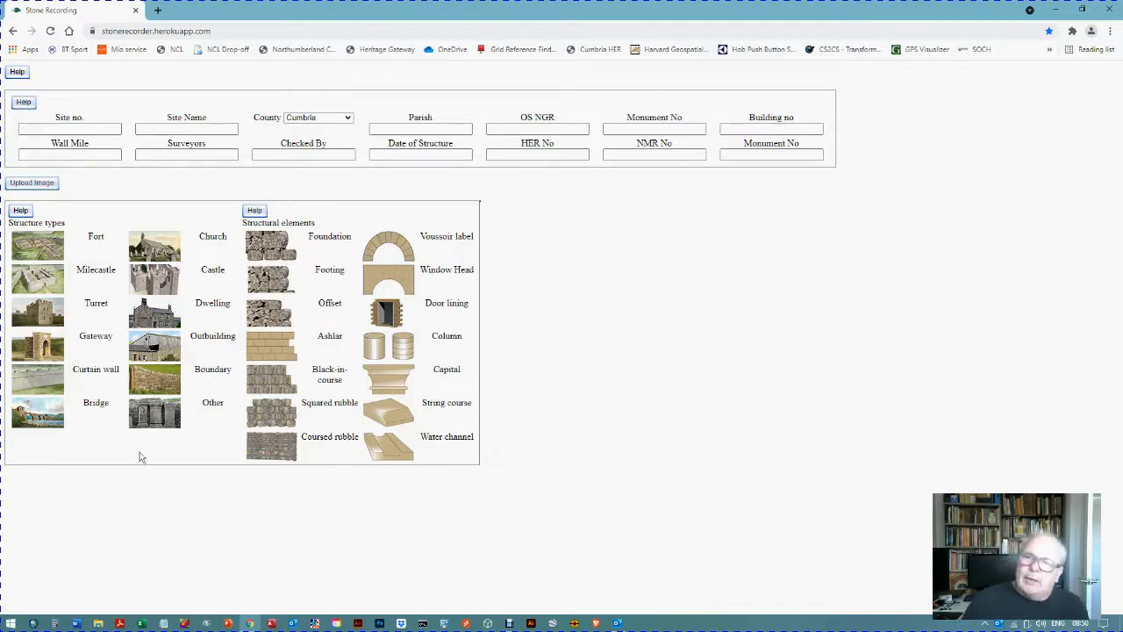
# Load the Black Carts curtain wall site by choosing the dot at wall mile 29 on the map
pyautogui.click(46, 379)
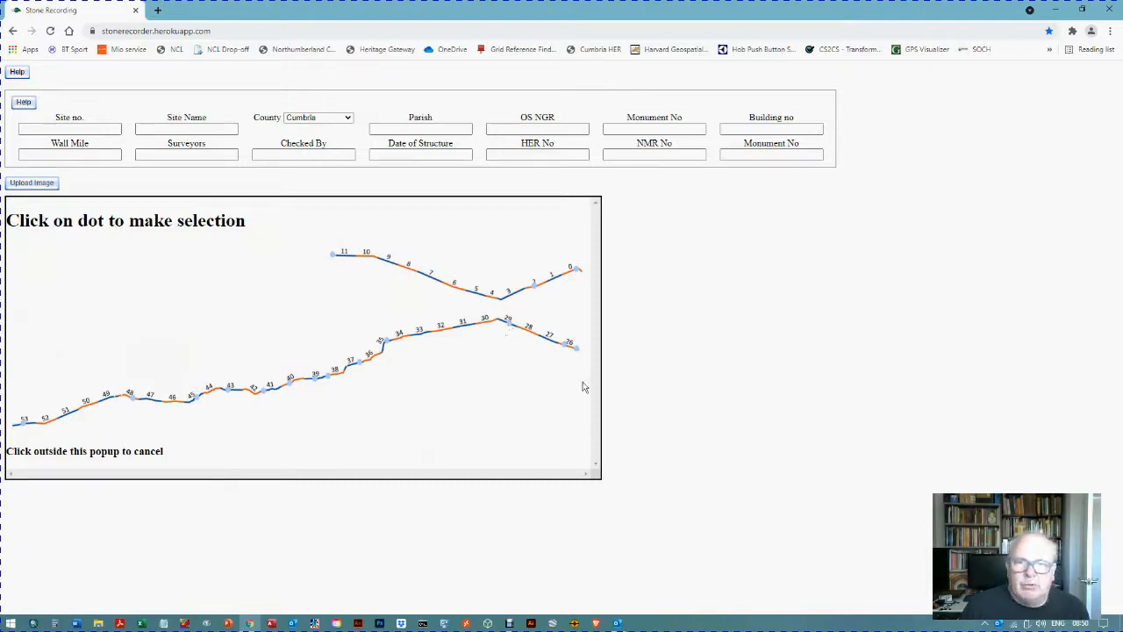
pyautogui.click(509, 325)
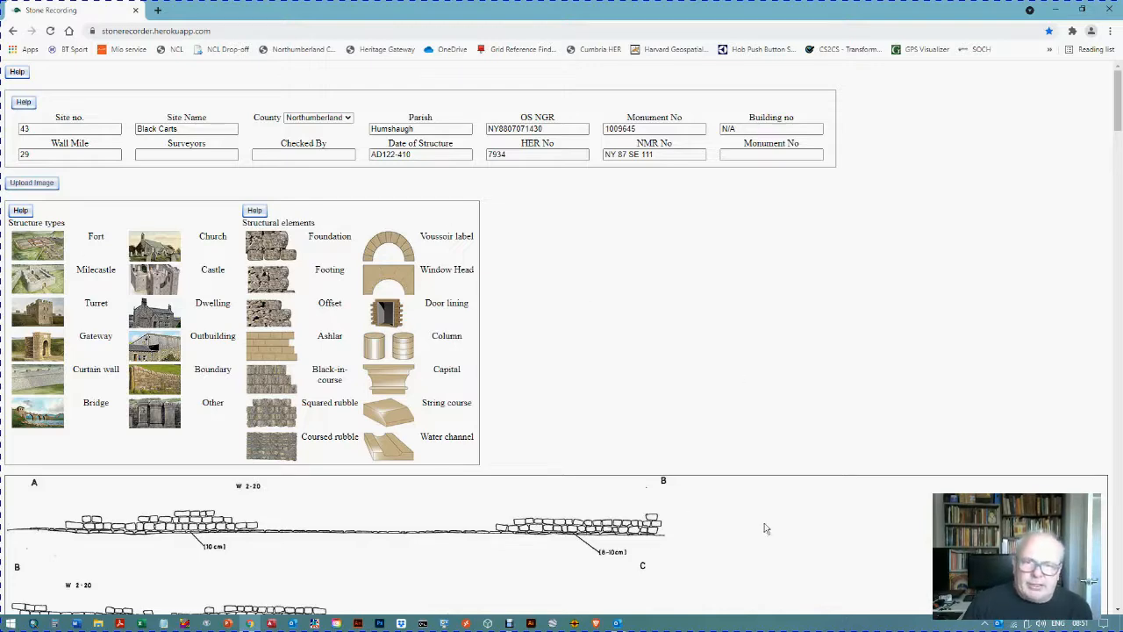
# Examine the Black Carts wall elevations, Turret 29a drawings and handwritten field survey notes
pyautogui.scroll(-12, 766, 522)
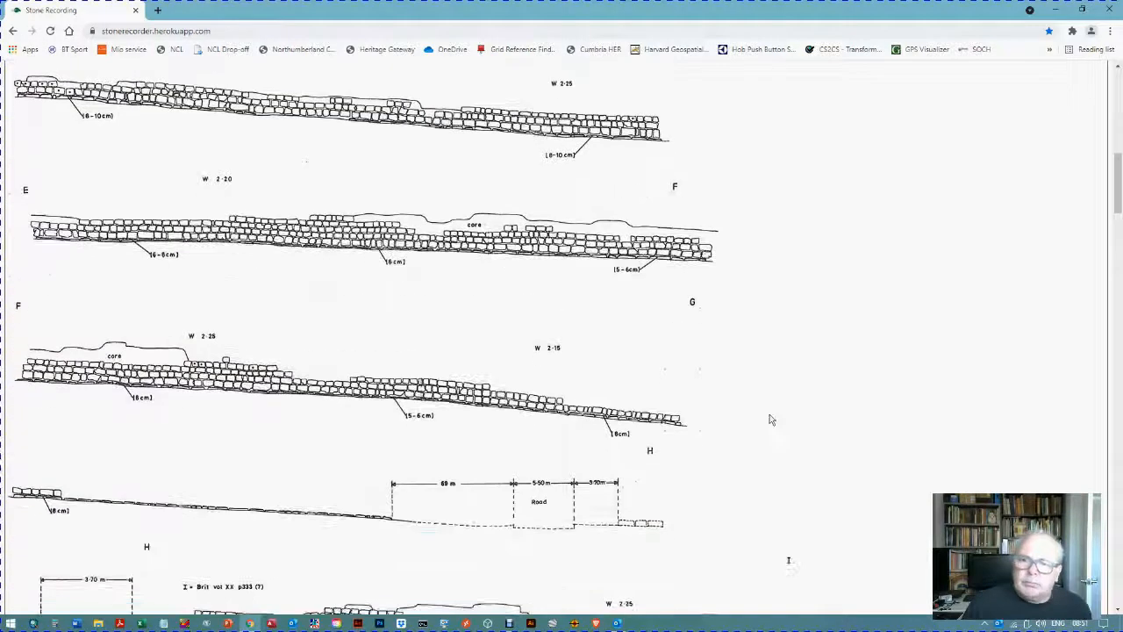
pyautogui.scroll(-3, 766, 395)
pyautogui.scroll(-3, 543, 227)
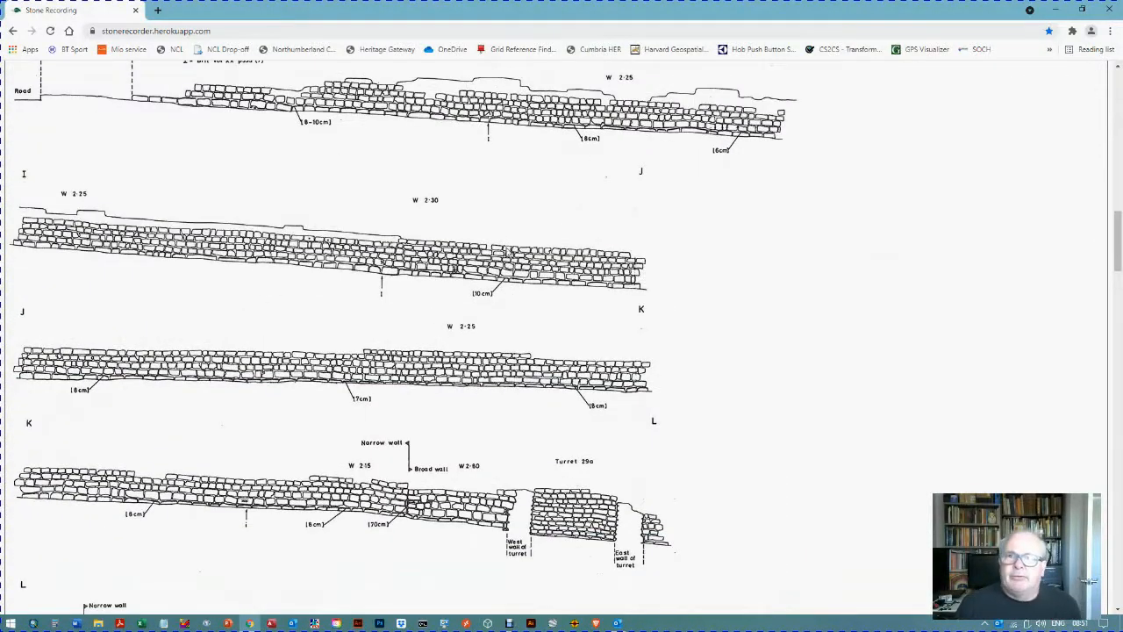
pyautogui.scroll(3, 416, 220)
pyautogui.scroll(-6, 767, 219)
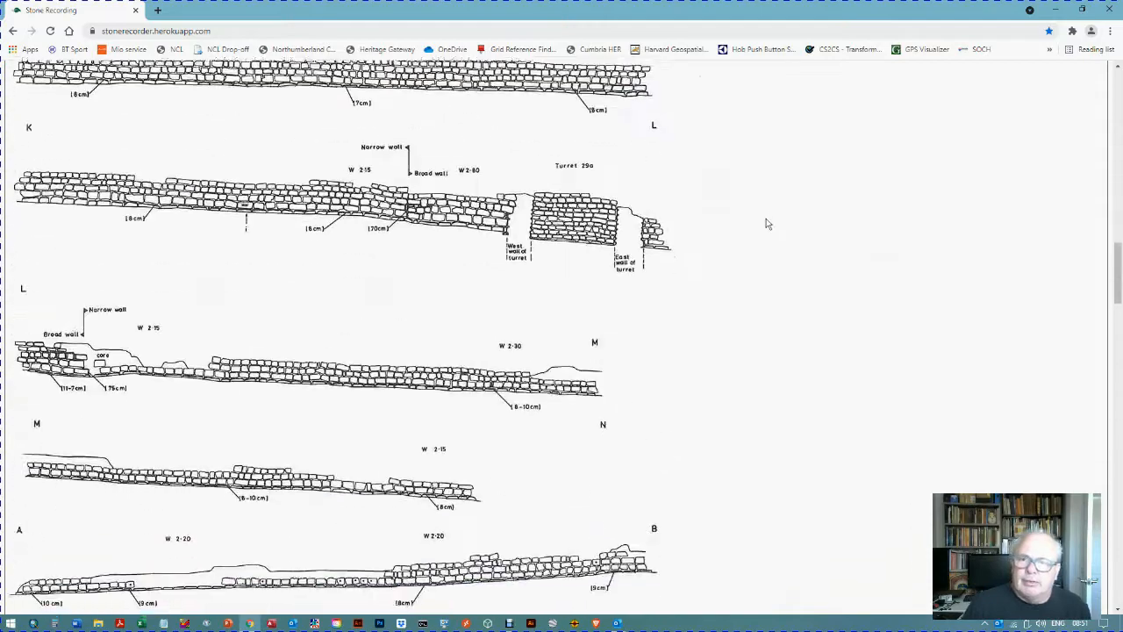
pyautogui.scroll(-15, 767, 219)
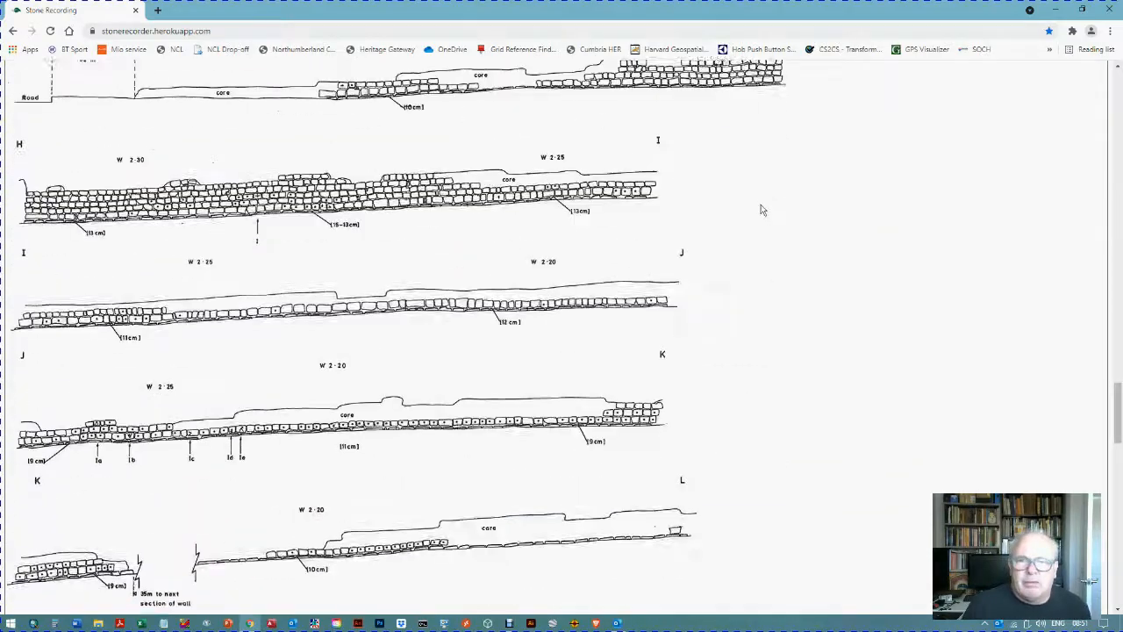
pyautogui.scroll(-15, 760, 204)
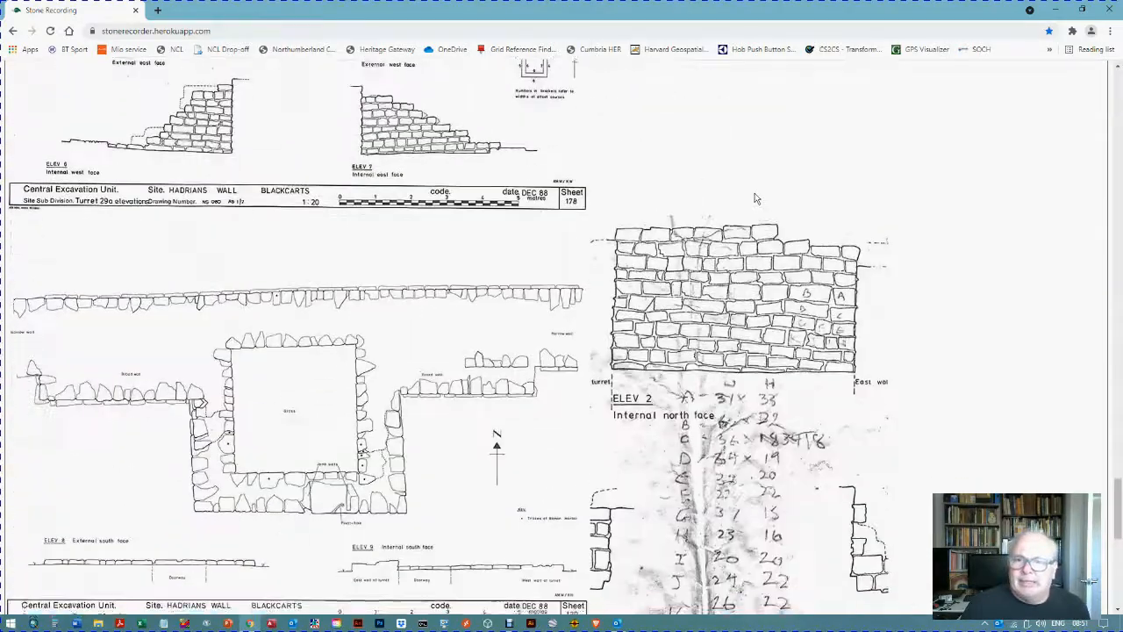
pyautogui.scroll(-3, 755, 199)
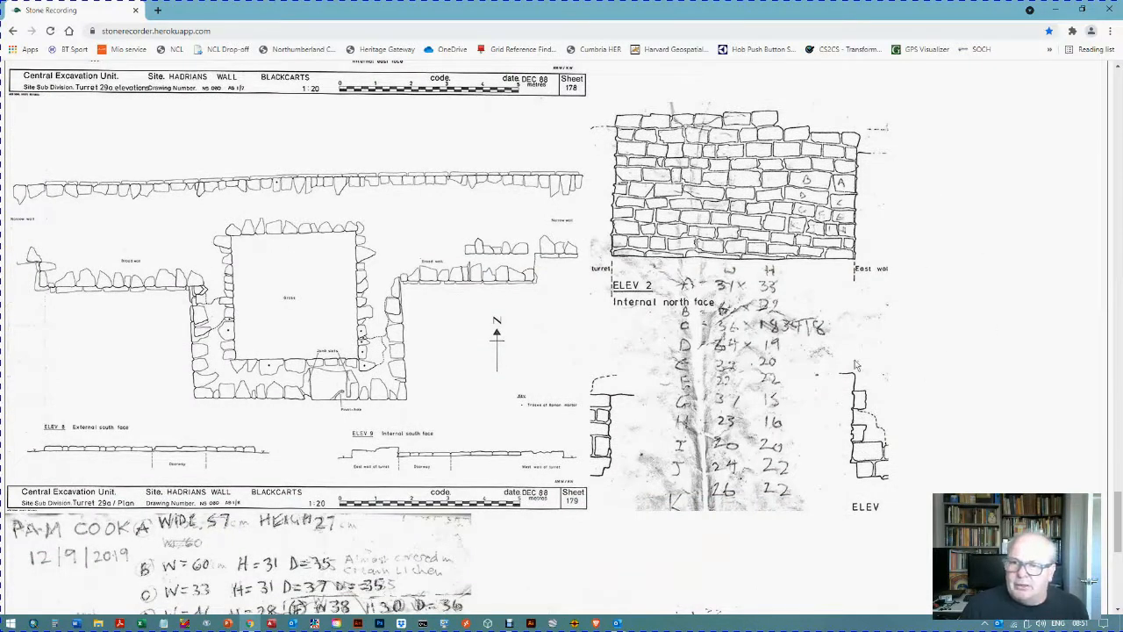
pyautogui.scroll(-4, 842, 312)
pyautogui.scroll(-4, 494, 150)
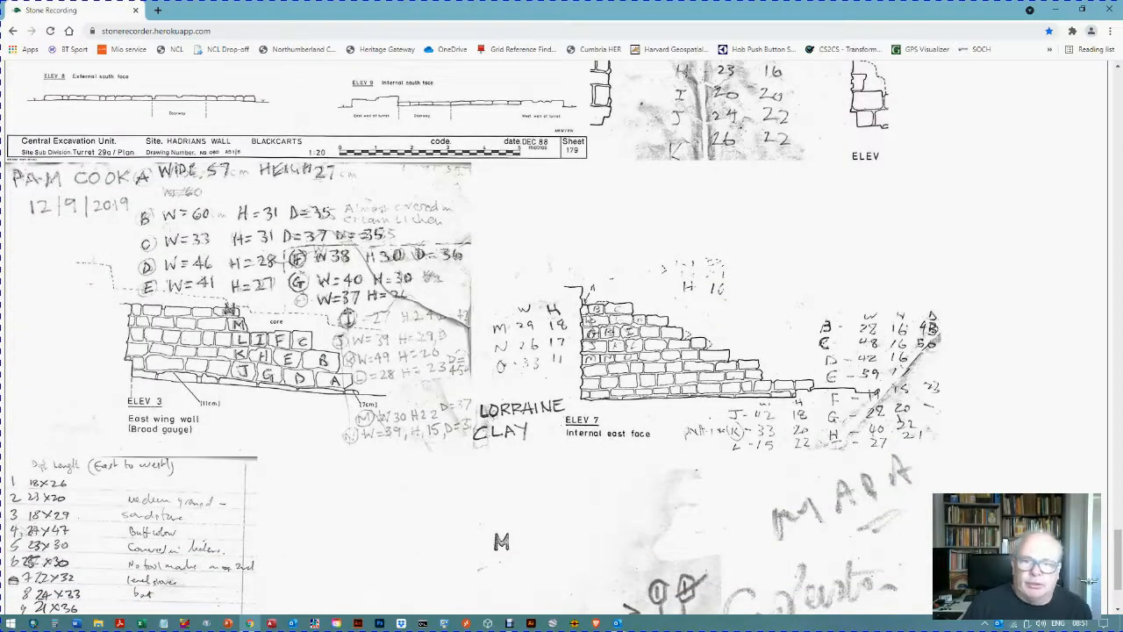
pyautogui.scroll(-3, 603, 318)
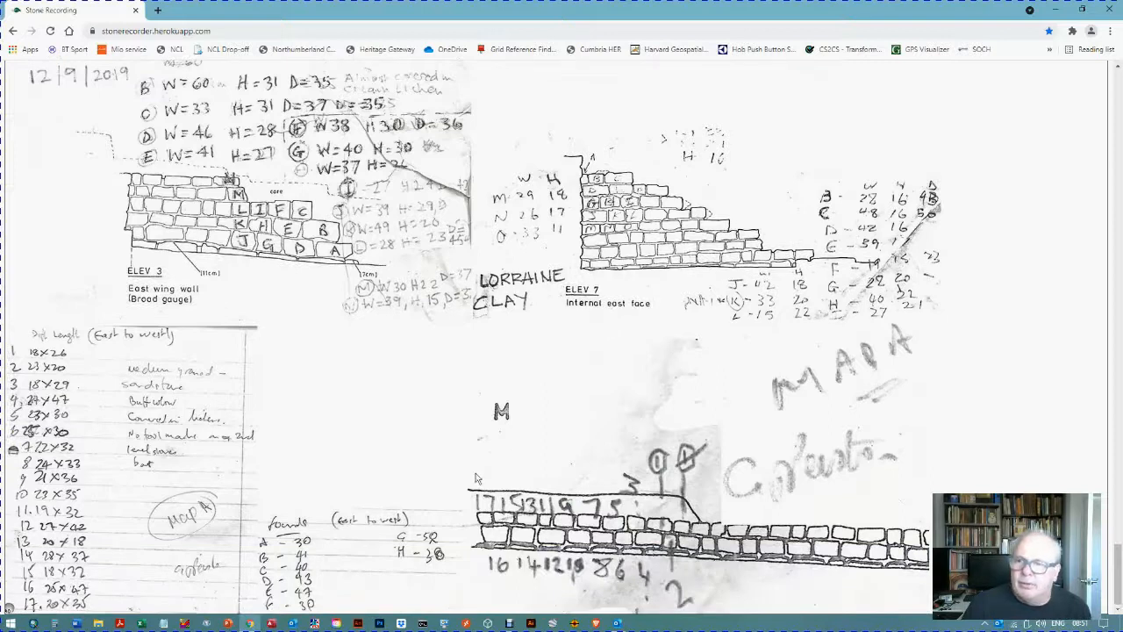
pyautogui.scroll(8, 472, 474)
pyautogui.scroll(-5, 473, 413)
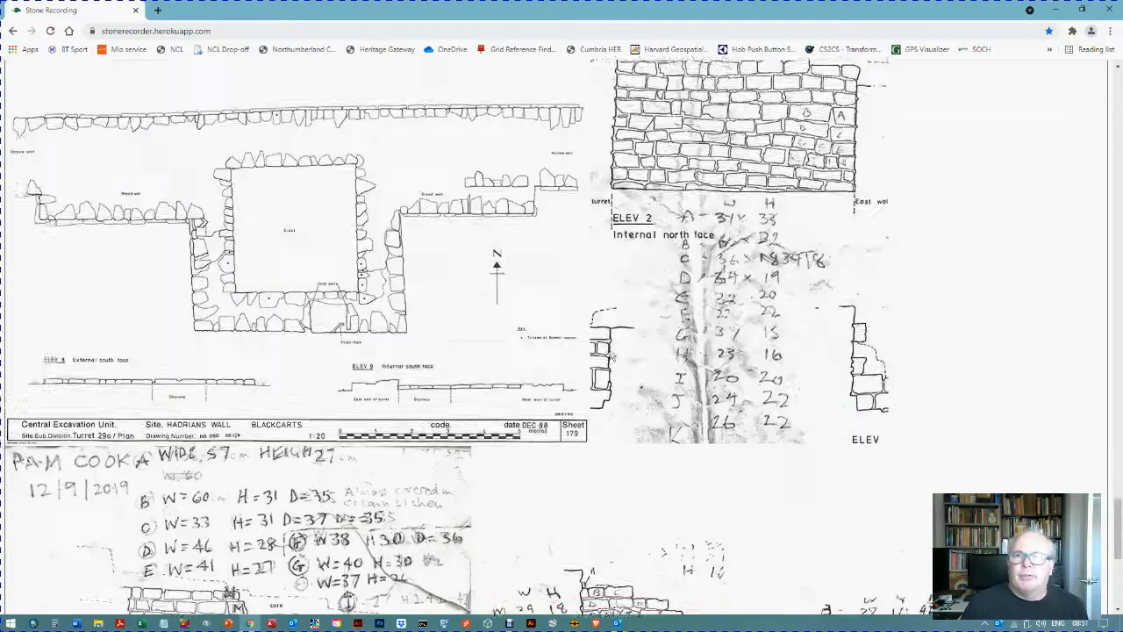
pyautogui.scroll(8, 613, 375)
pyautogui.scroll(5, 562, 263)
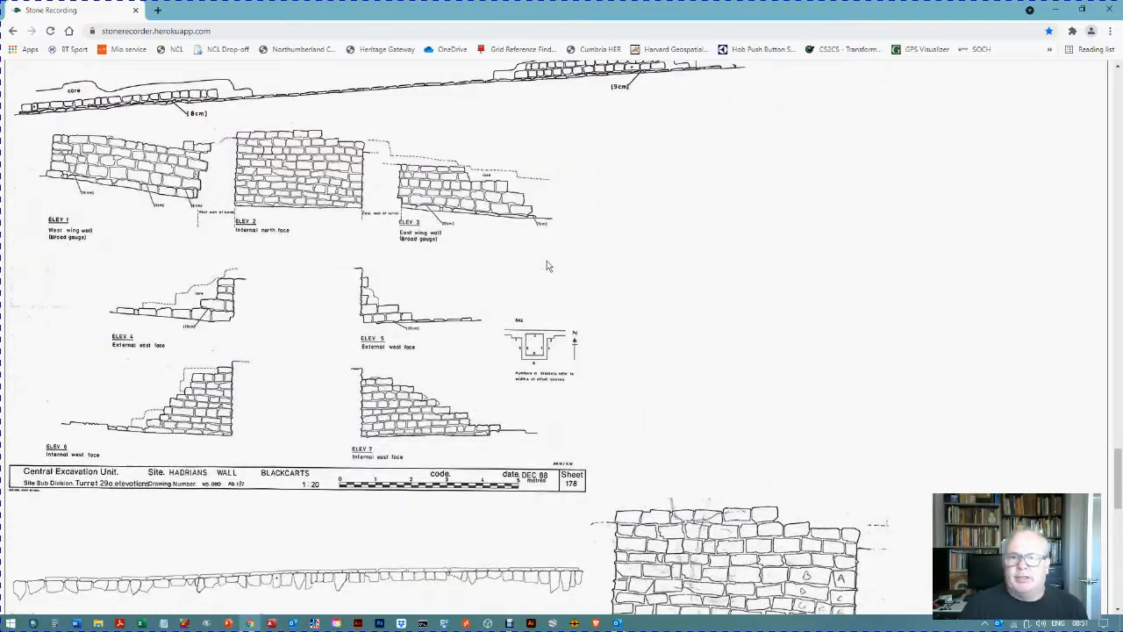
pyautogui.scroll(10, 547, 261)
pyautogui.scroll(15, 561, 214)
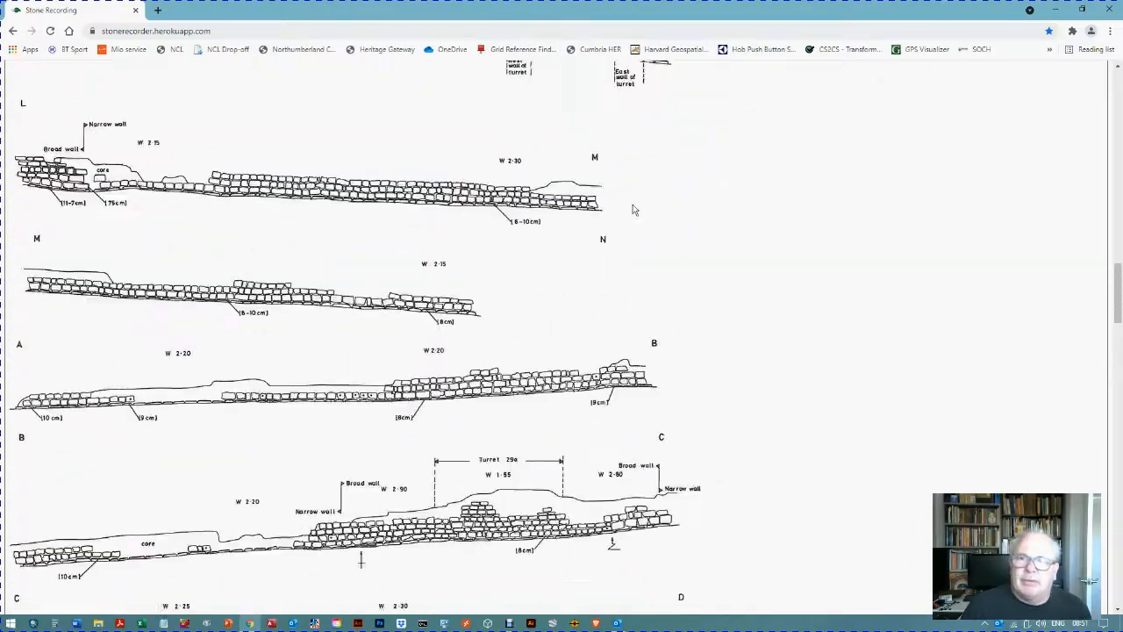
pyautogui.scroll(20, 591, 215)
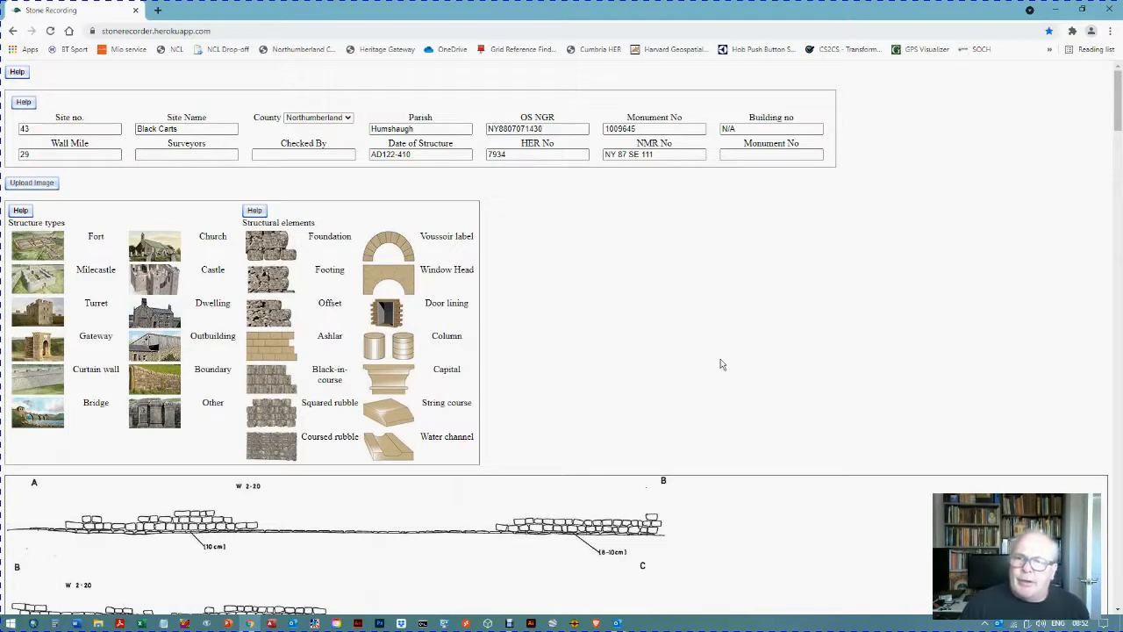
# Open a stone record for the Coursed rubble element and check the Face options, keeping North
pyautogui.scroll(-2, 693, 303)
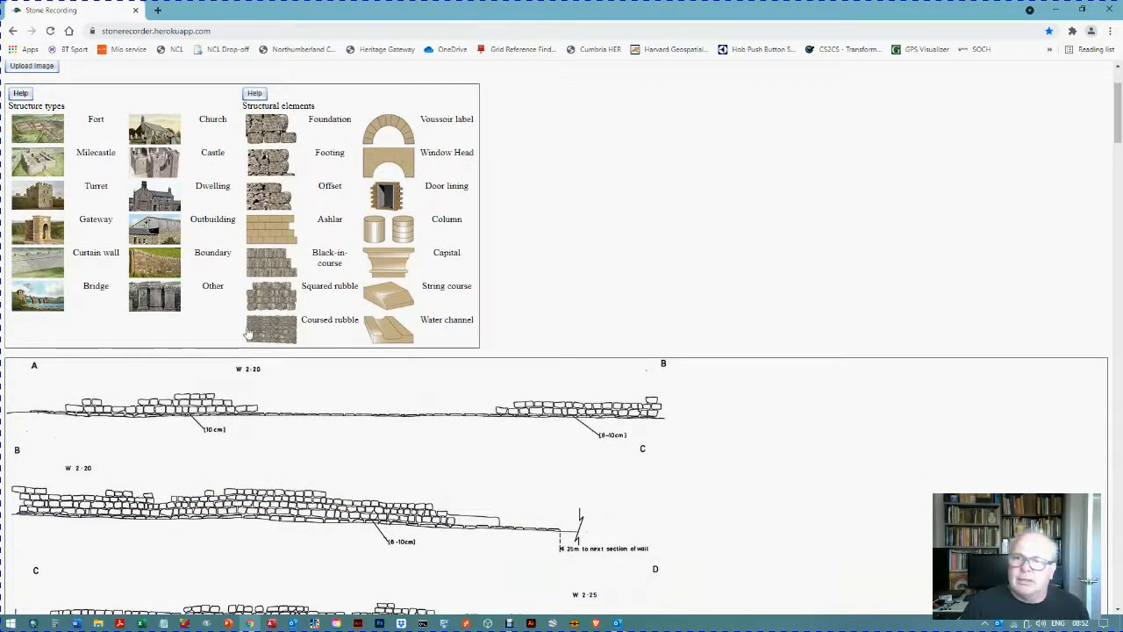
pyautogui.click(277, 336)
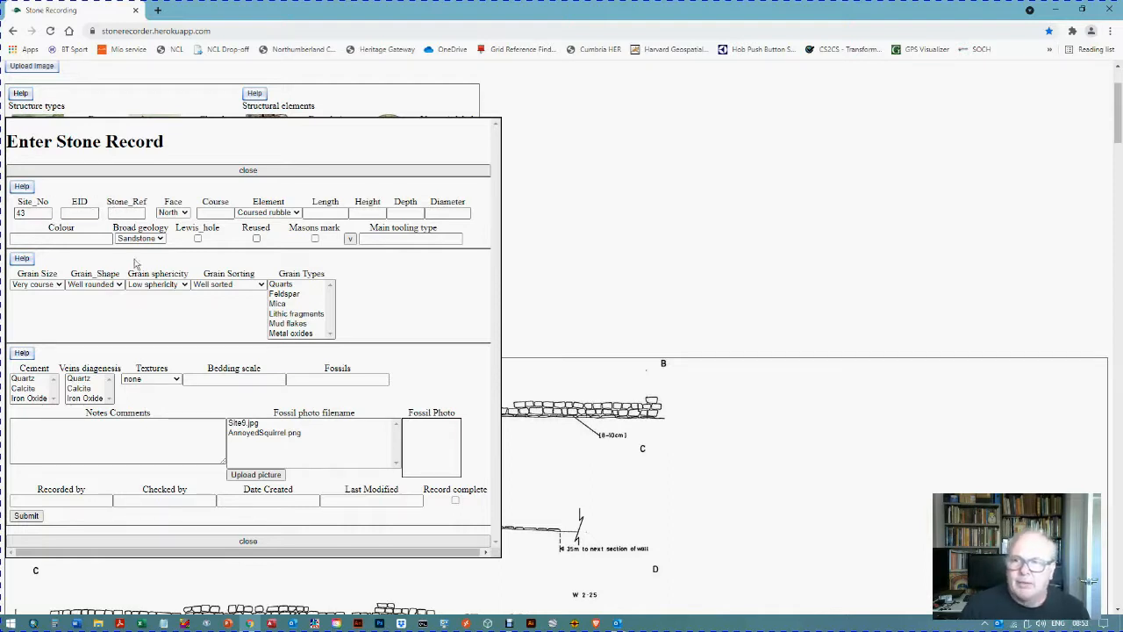
pyautogui.click(183, 213)
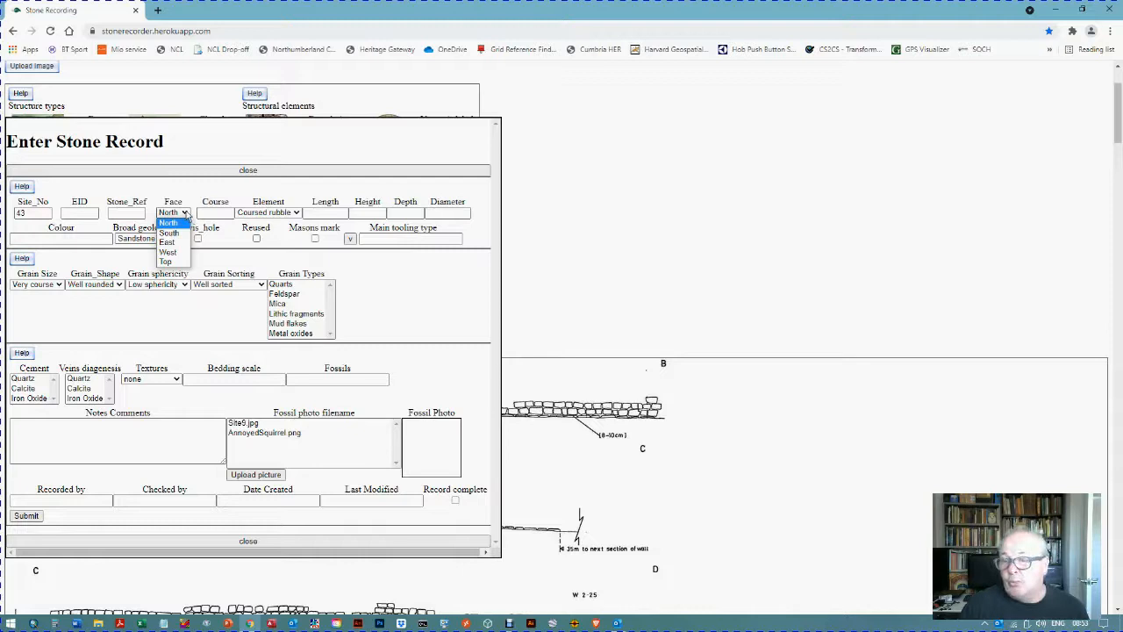
pyautogui.click(185, 213)
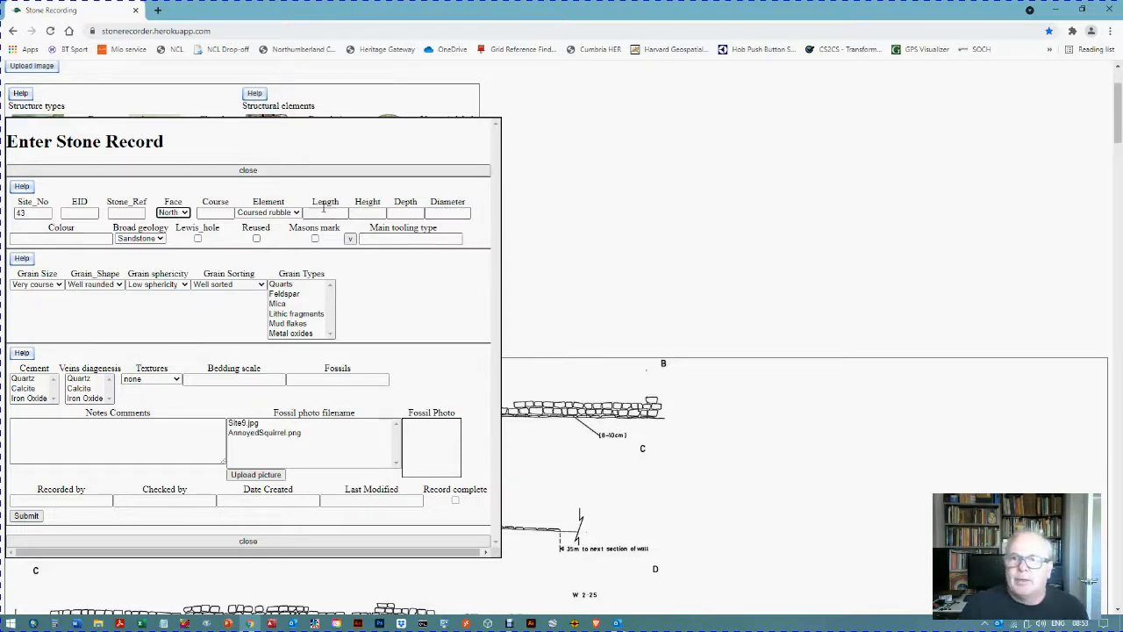
# Read the help for the stone record's first section, from Site_No to Main_tooling_type, and close it
pyautogui.click(22, 188)
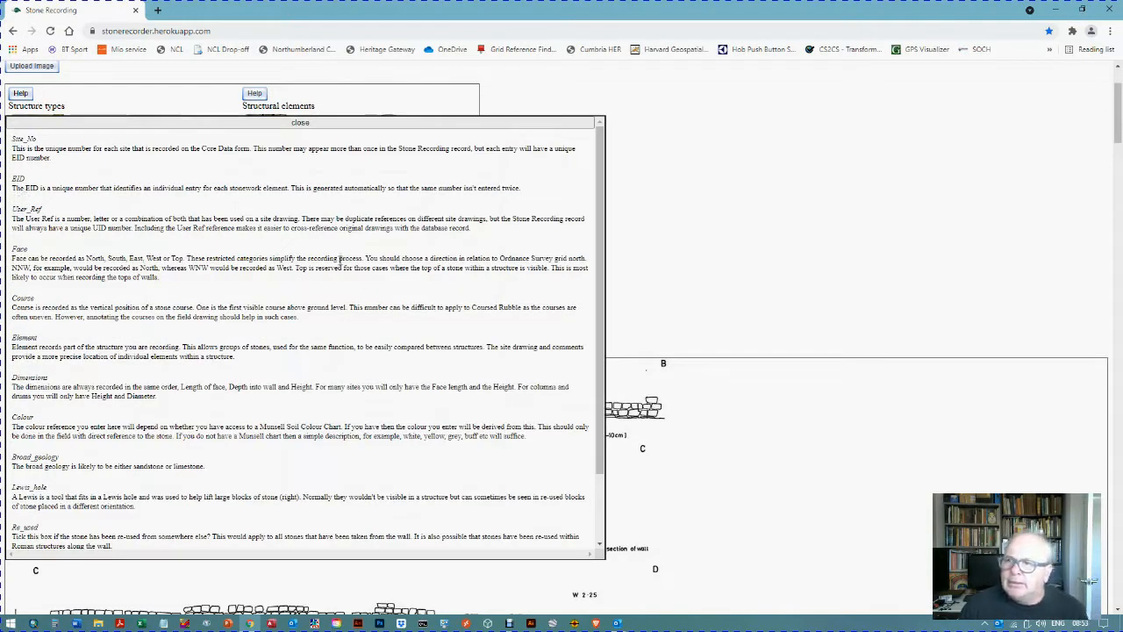
pyautogui.scroll(-2, 321, 251)
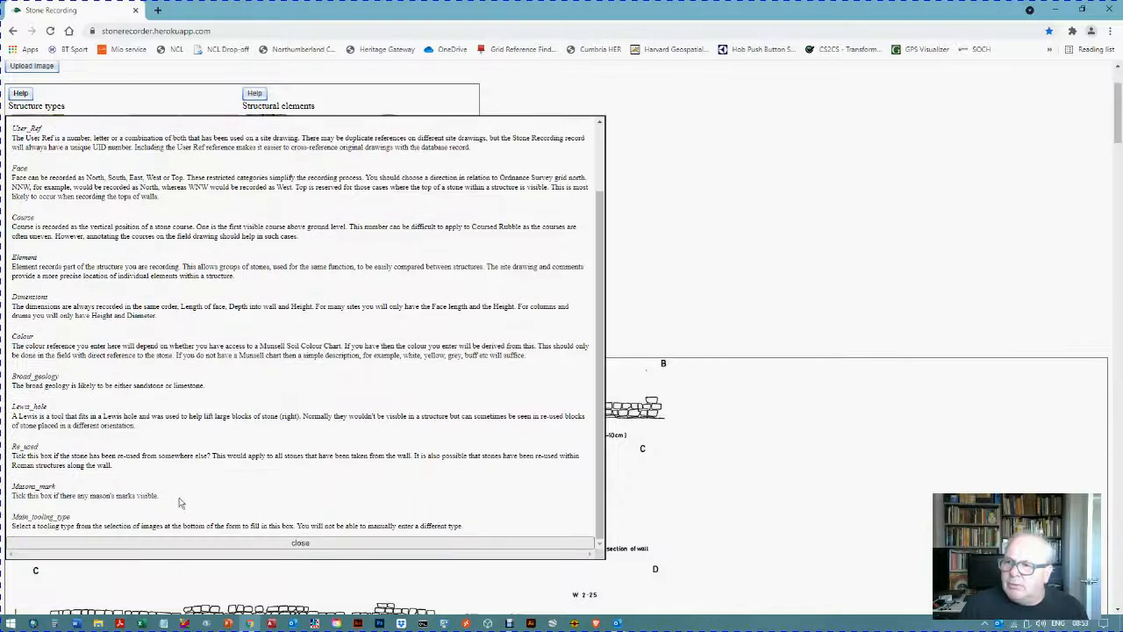
pyautogui.scroll(4, 209, 390)
pyautogui.scroll(1, 193, 370)
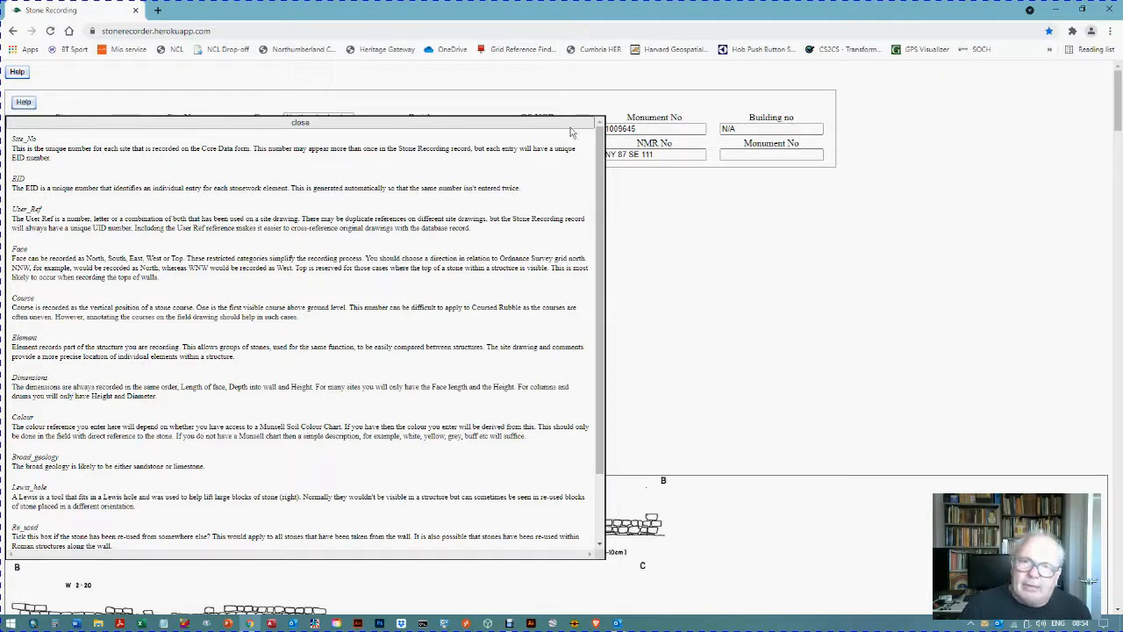
pyautogui.click(301, 123)
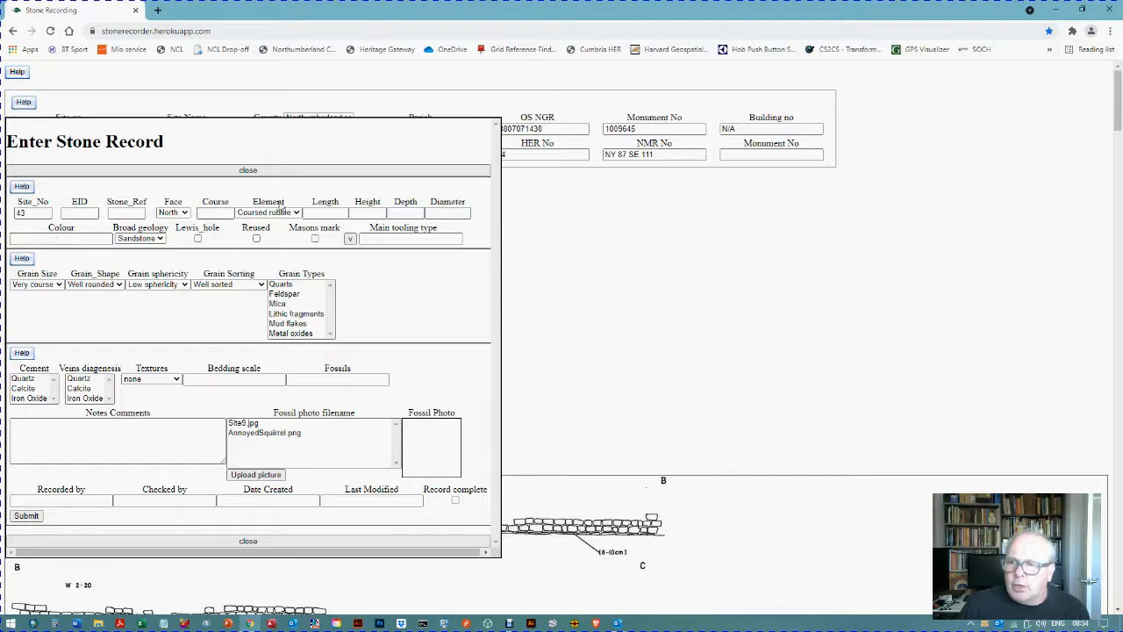
# Reread the help entries from User_Ref to Main_tooling_type and check the Broad geology options, keeping Sandstone
pyautogui.click(21, 188)
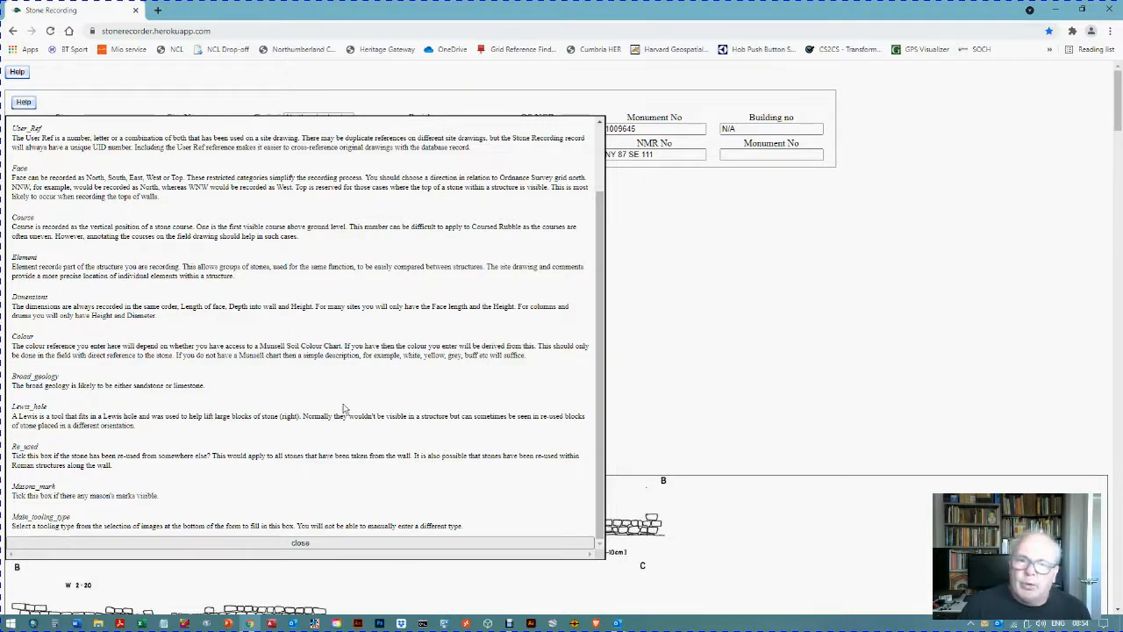
pyautogui.click(257, 542)
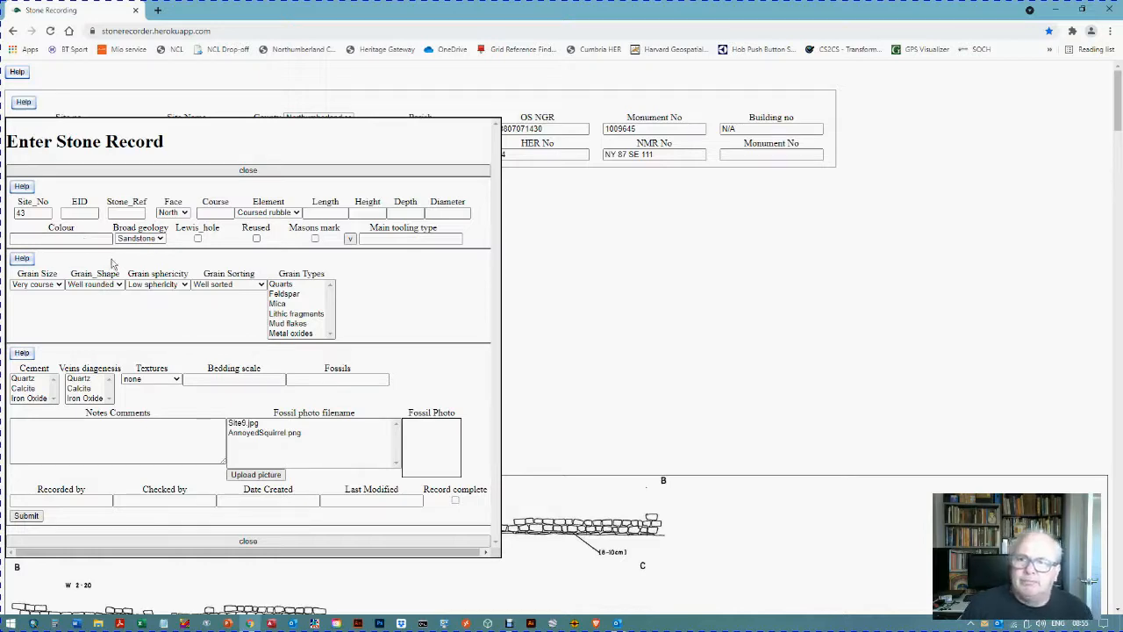
pyautogui.click(159, 238)
pyautogui.click(161, 238)
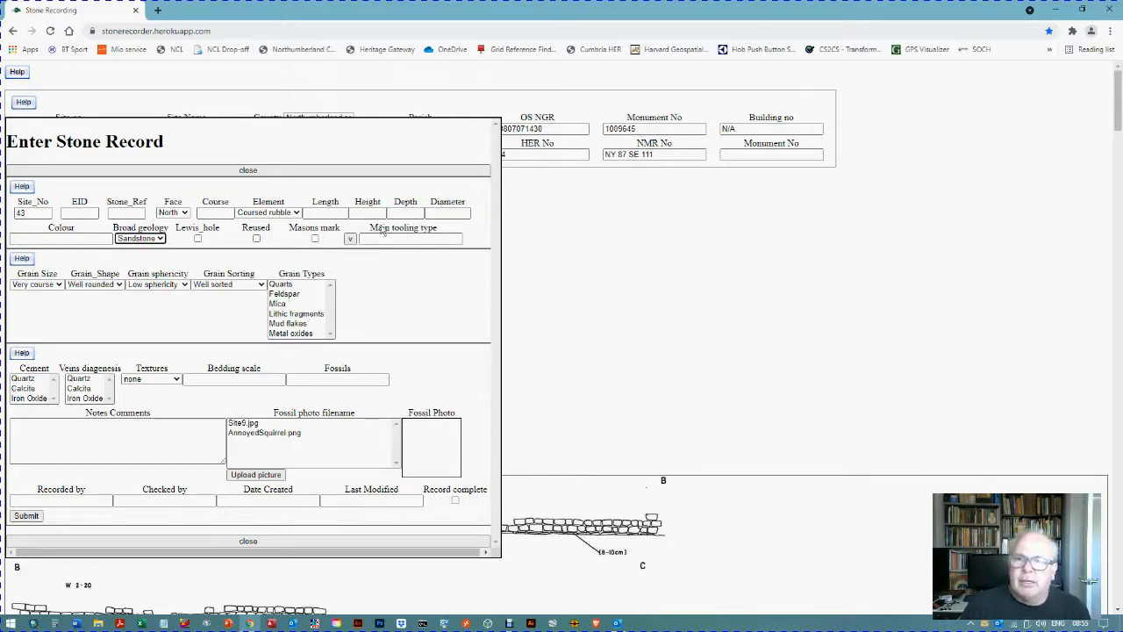
# Set the stone's main tooling type to diagonal punch small using the tooling sample images
pyautogui.click(350, 240)
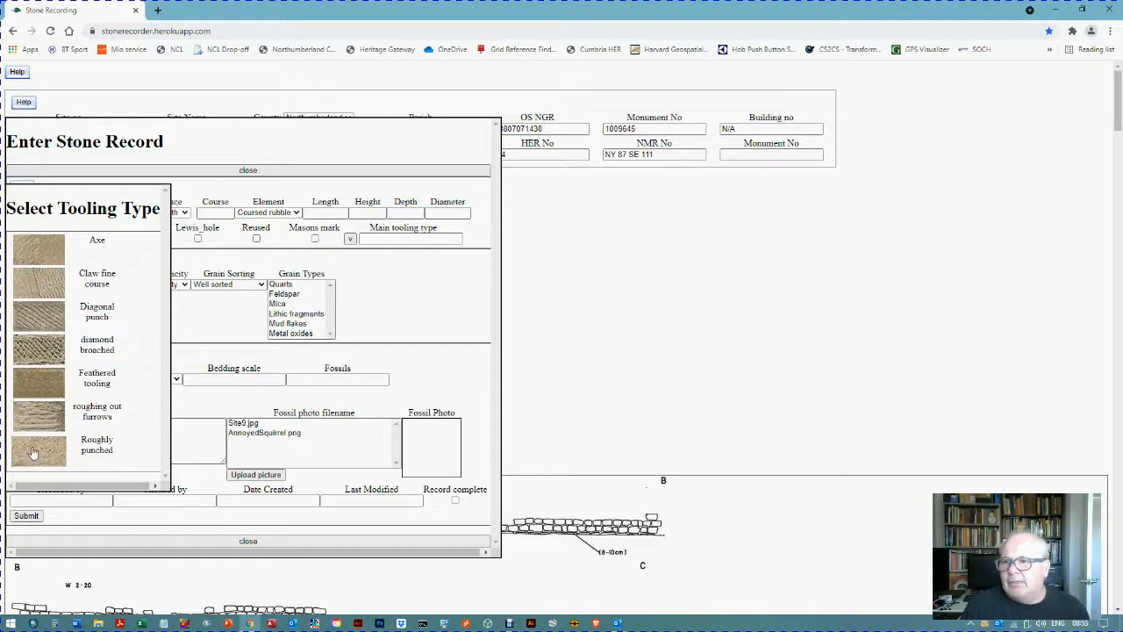
pyautogui.click(31, 318)
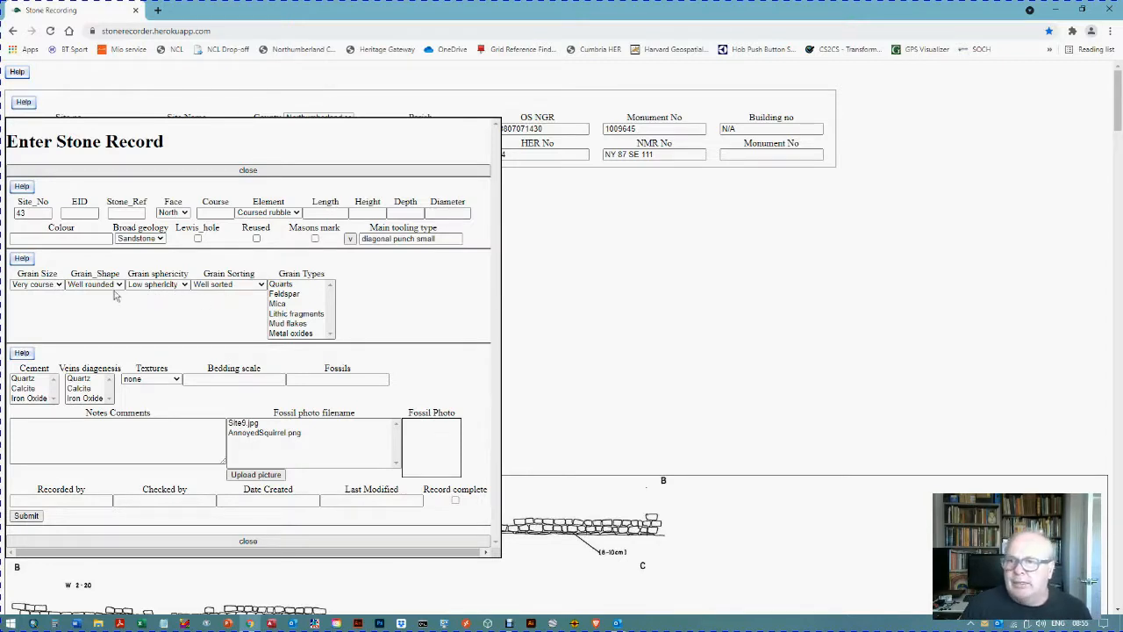
# Check the Grain Size options, keeping Very course, and look over the wall drawings behind the stone record
pyautogui.click(62, 286)
pyautogui.click(61, 288)
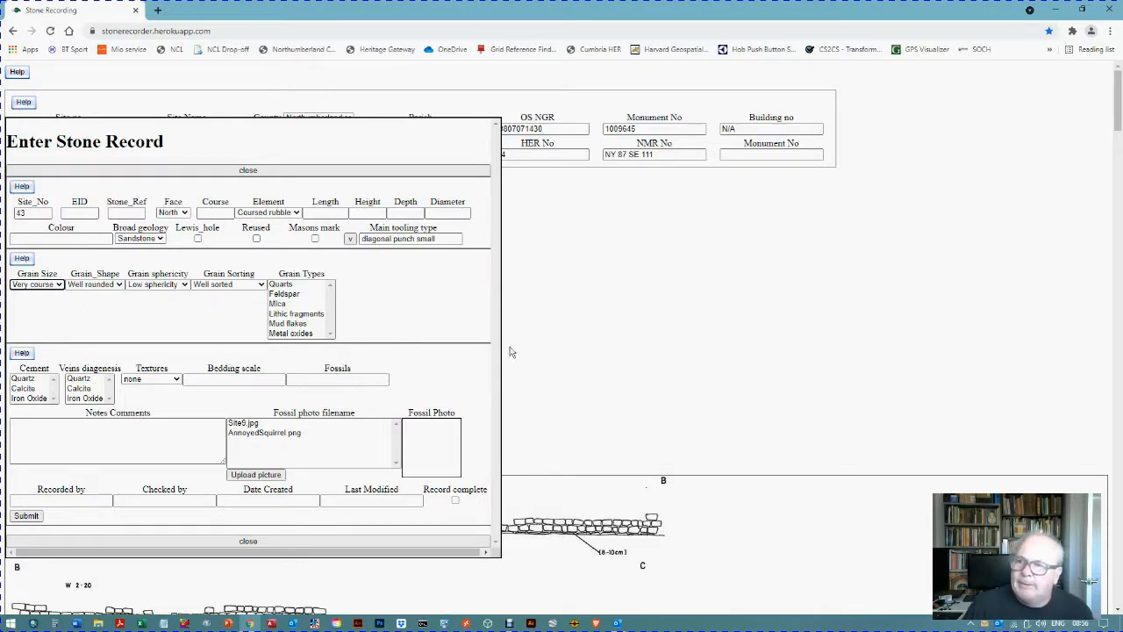
pyautogui.scroll(-2, 462, 308)
pyautogui.scroll(-3, 51, 416)
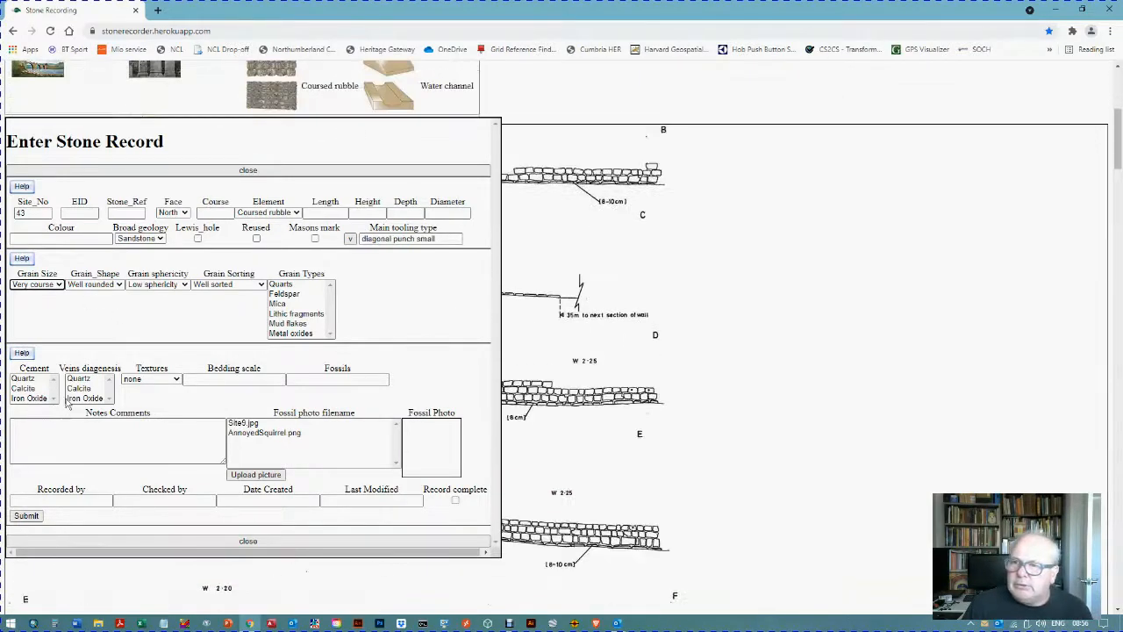
pyautogui.scroll(5, 26, 386)
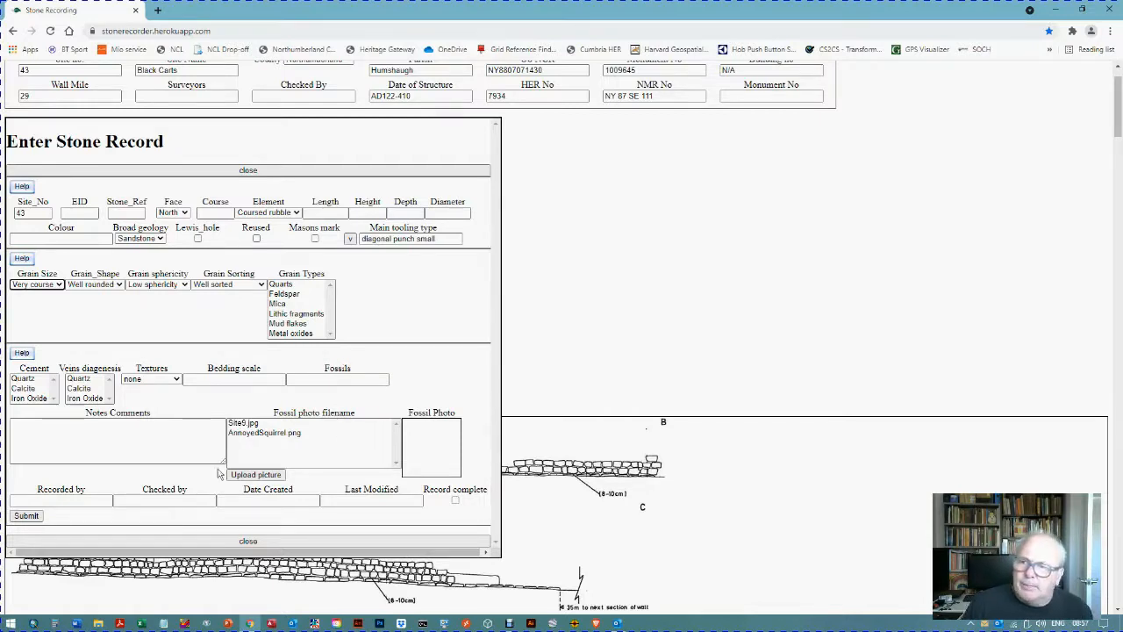
# Load Site9.jpg as the stone record's fossil photo and replace it with AnnoyedSquirrel.png
pyautogui.click(133, 426)
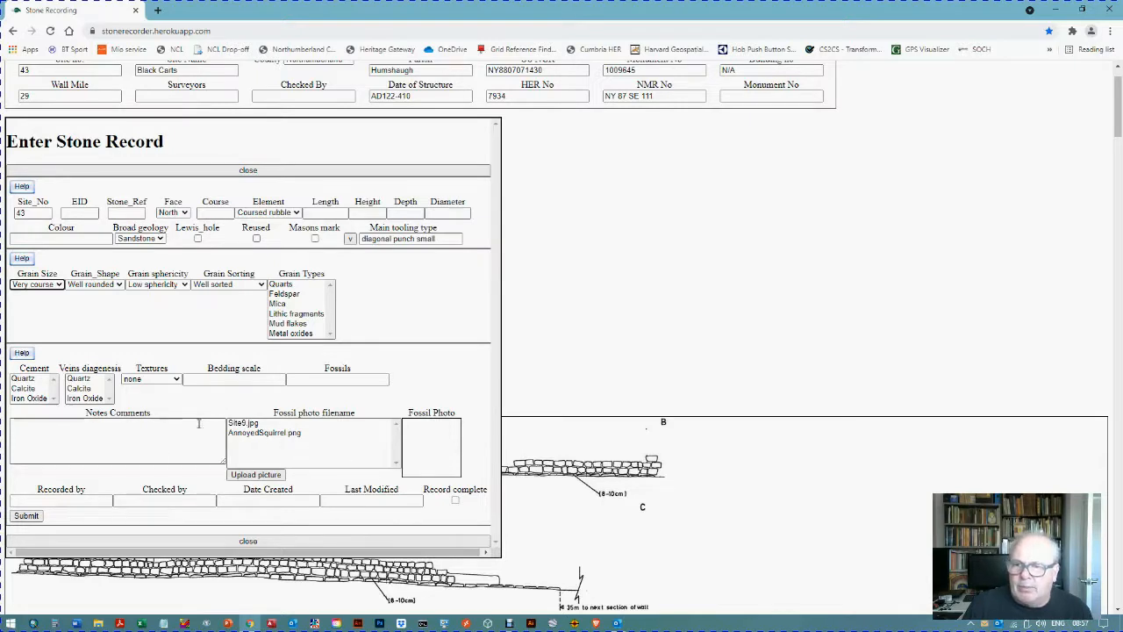
pyautogui.click(246, 424)
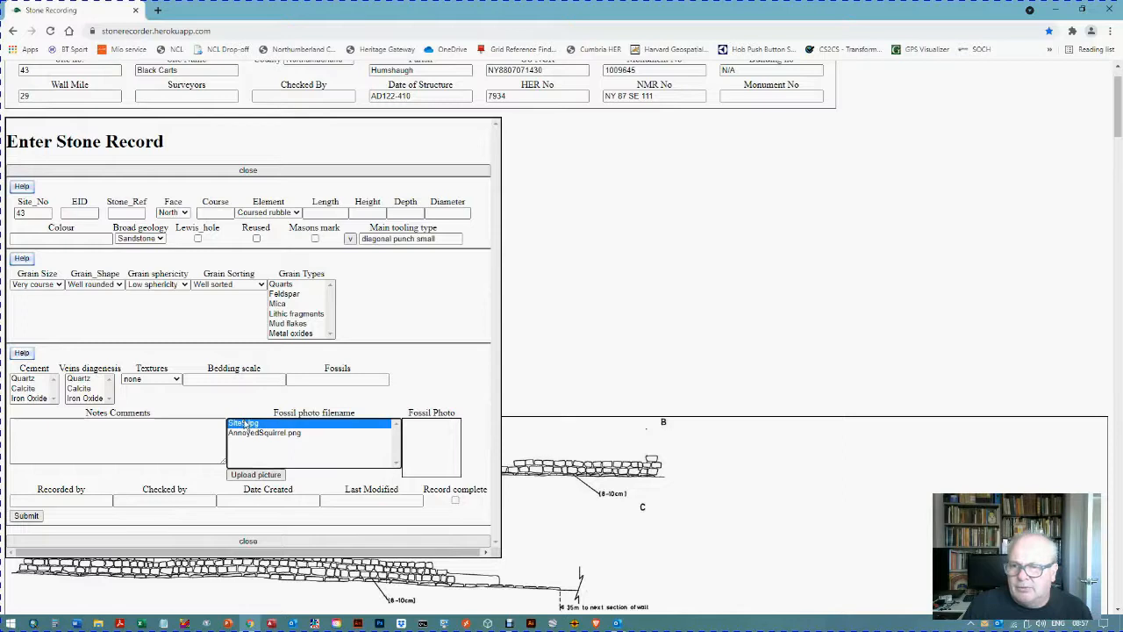
pyautogui.click(264, 476)
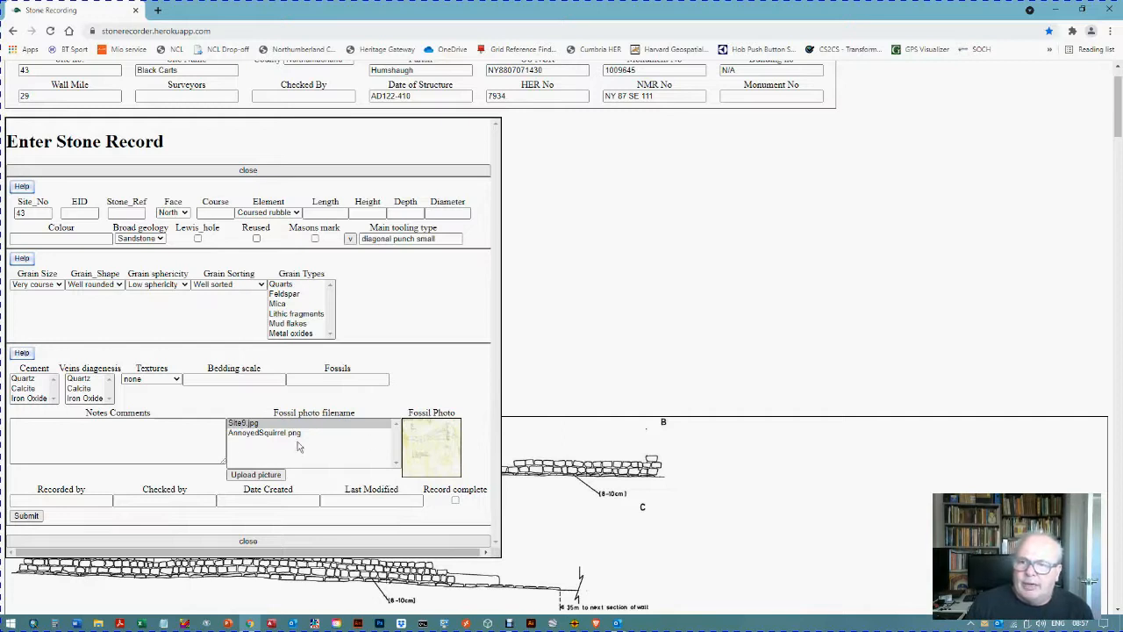
pyautogui.click(261, 433)
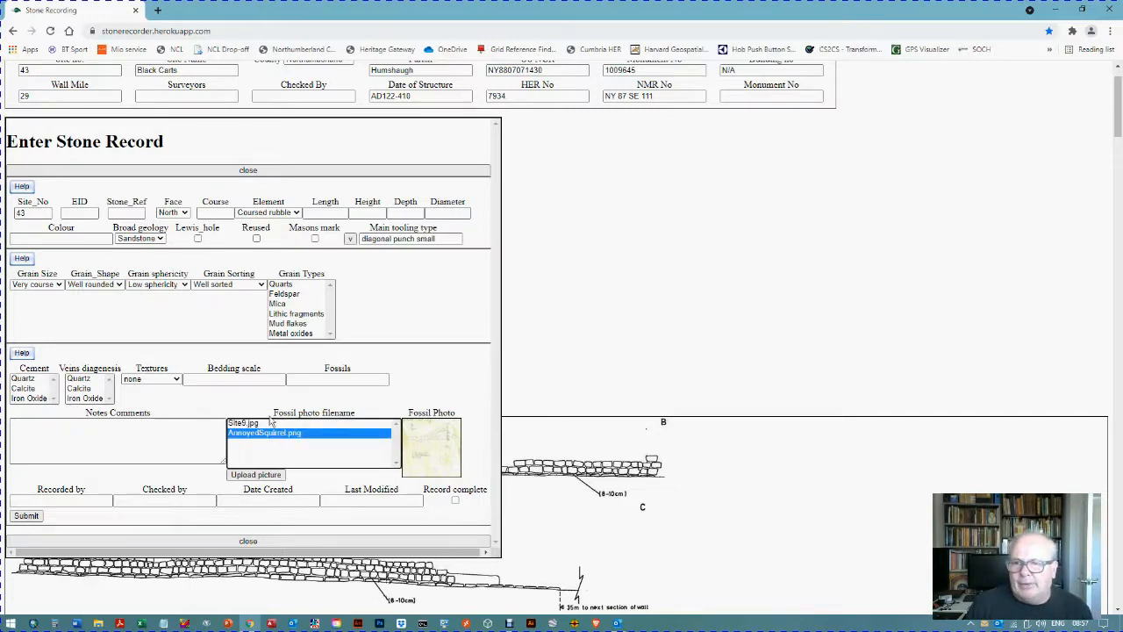
pyautogui.click(265, 475)
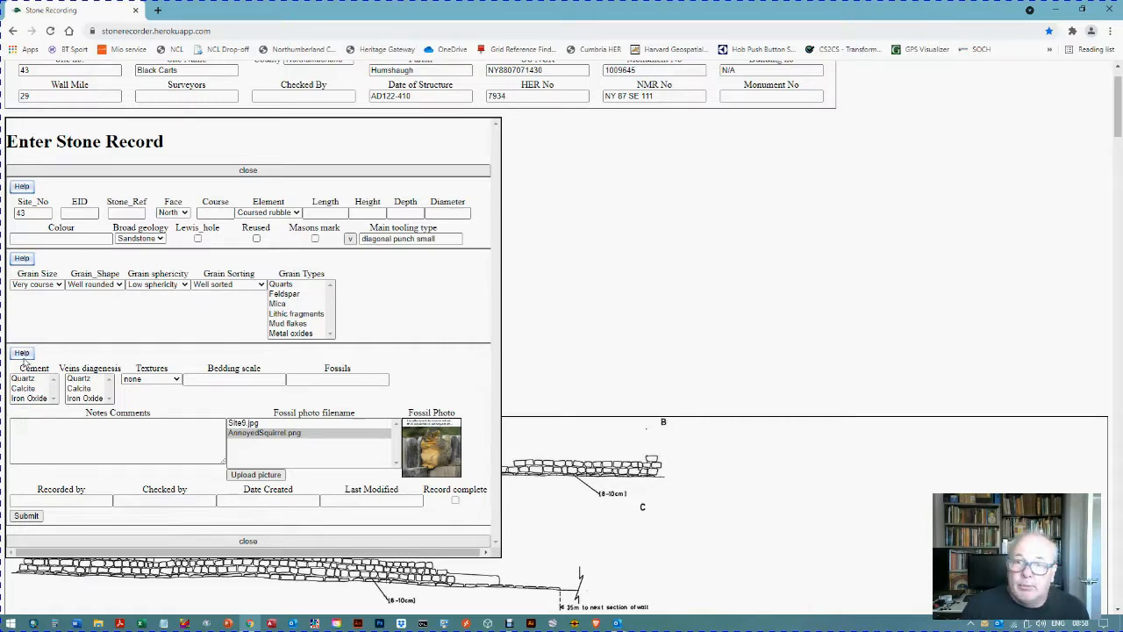
# Mark the stone record as complete and submit it
pyautogui.click(455, 501)
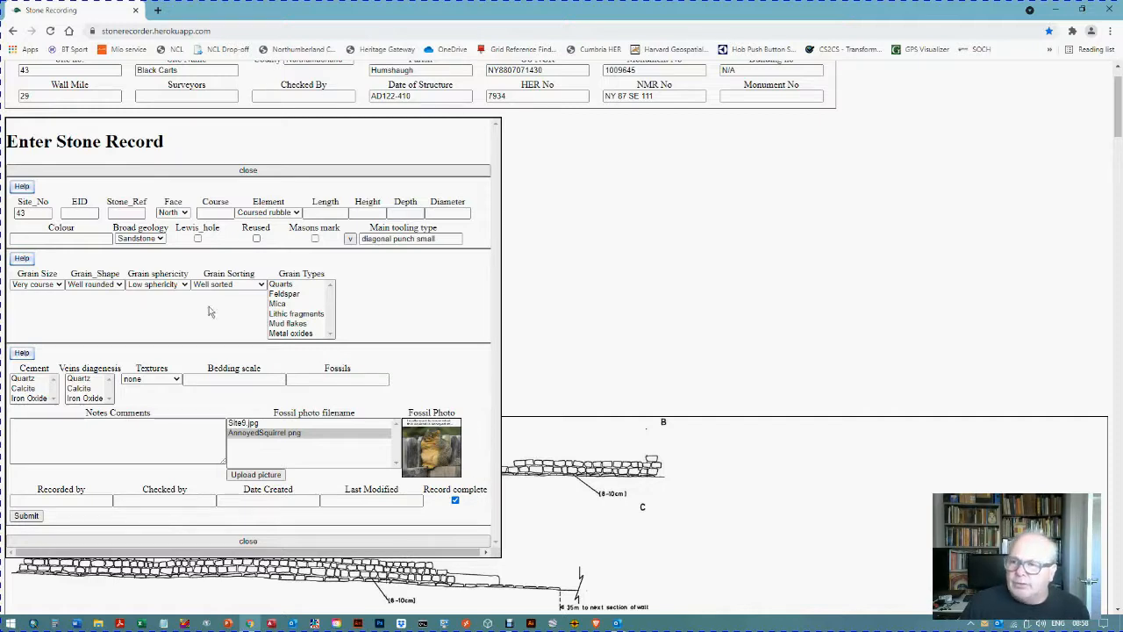
pyautogui.click(26, 516)
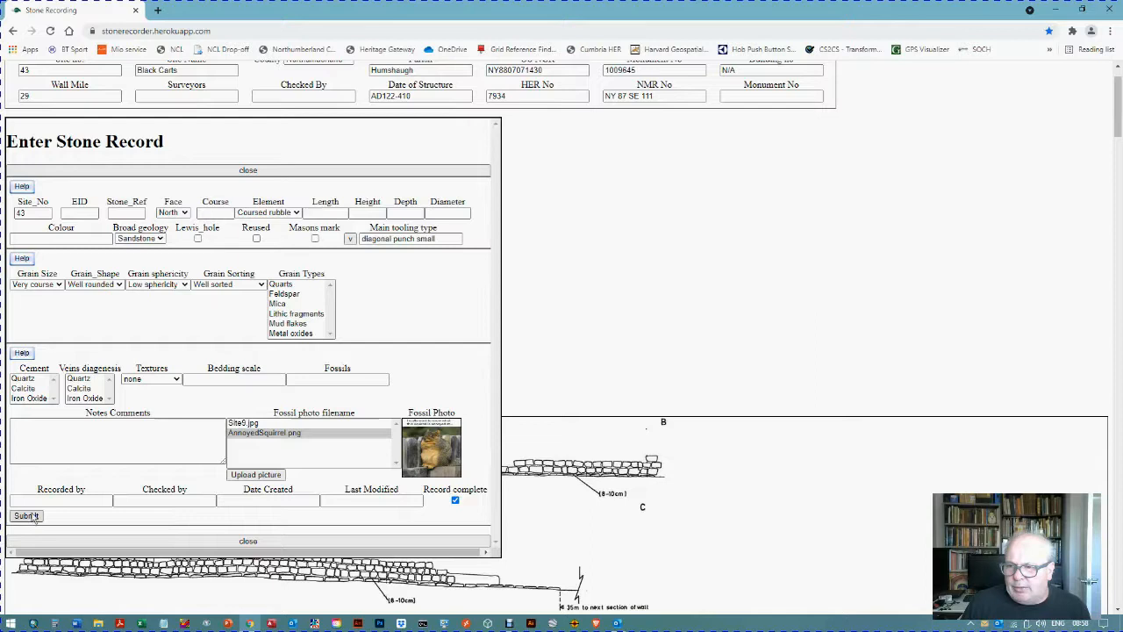
pyautogui.click(26, 516)
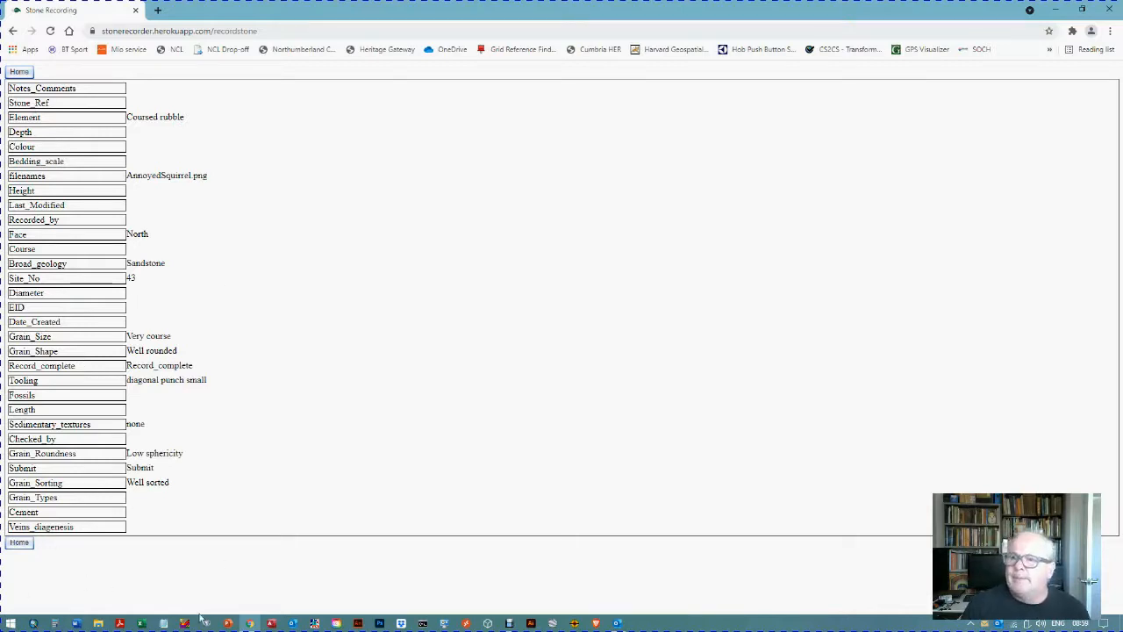
# Return to the home form and read the site information help, closing it when finished
pyautogui.click(21, 74)
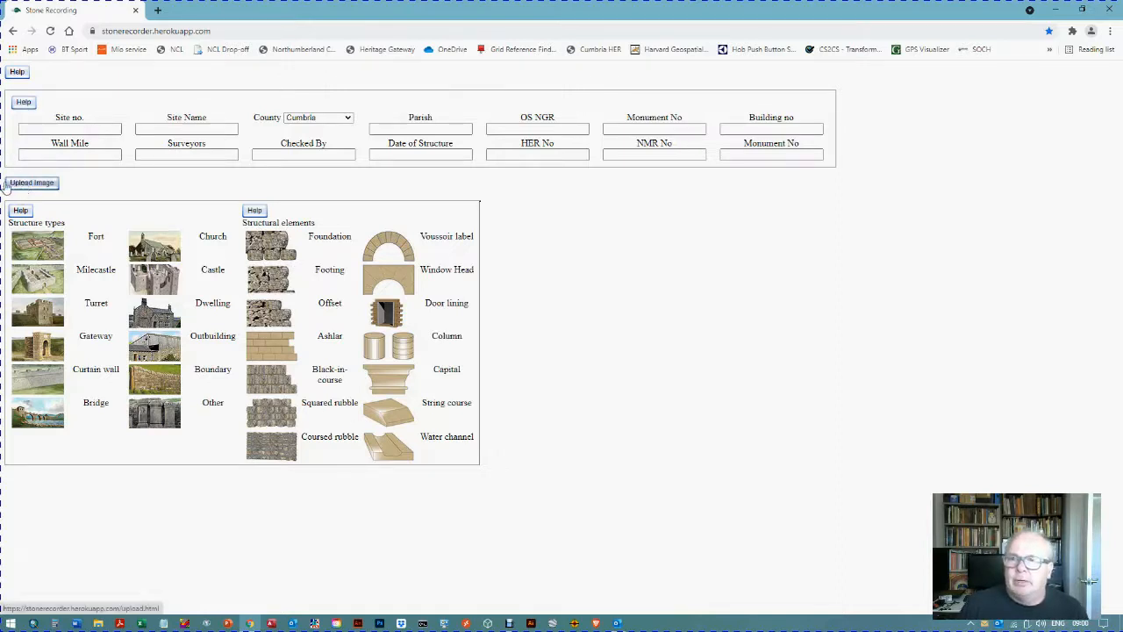
pyautogui.click(30, 184)
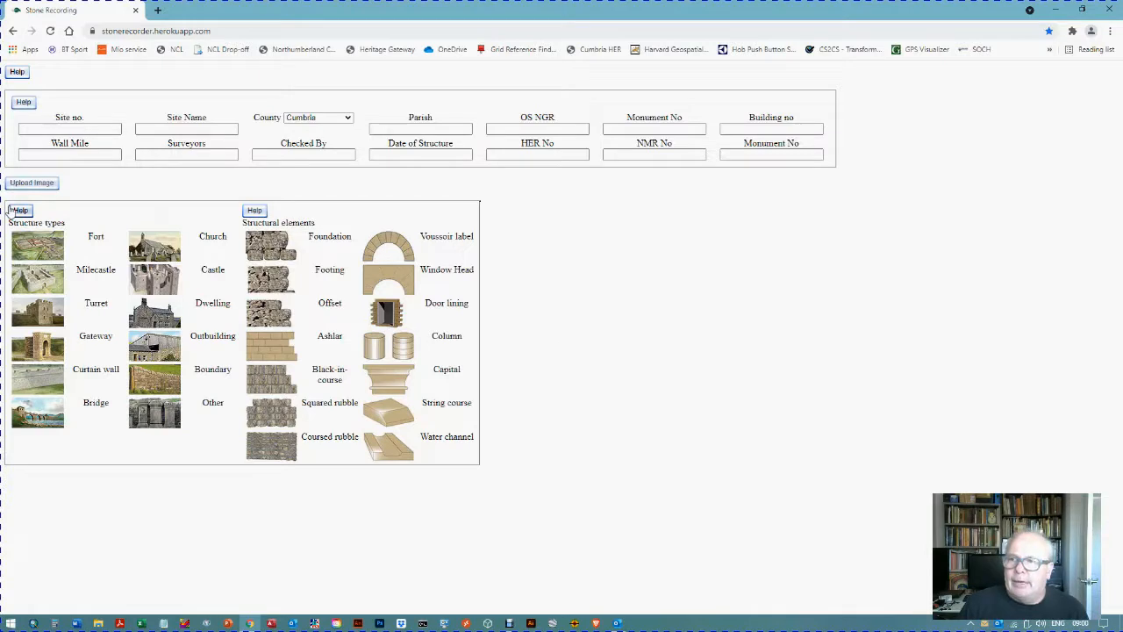
pyautogui.click(22, 103)
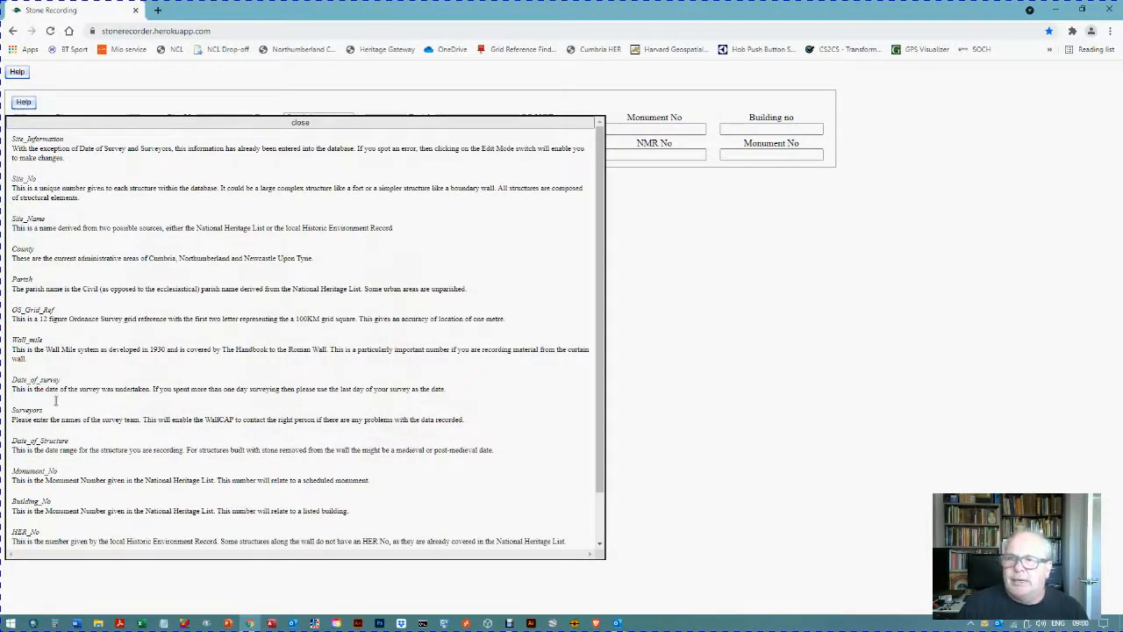
pyautogui.click(300, 122)
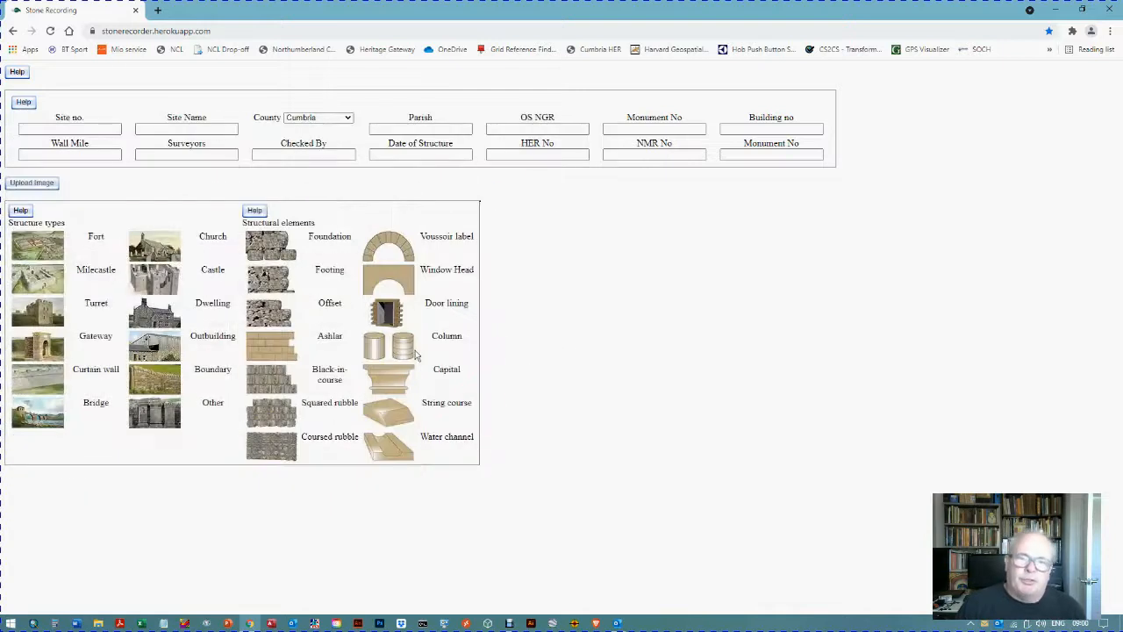